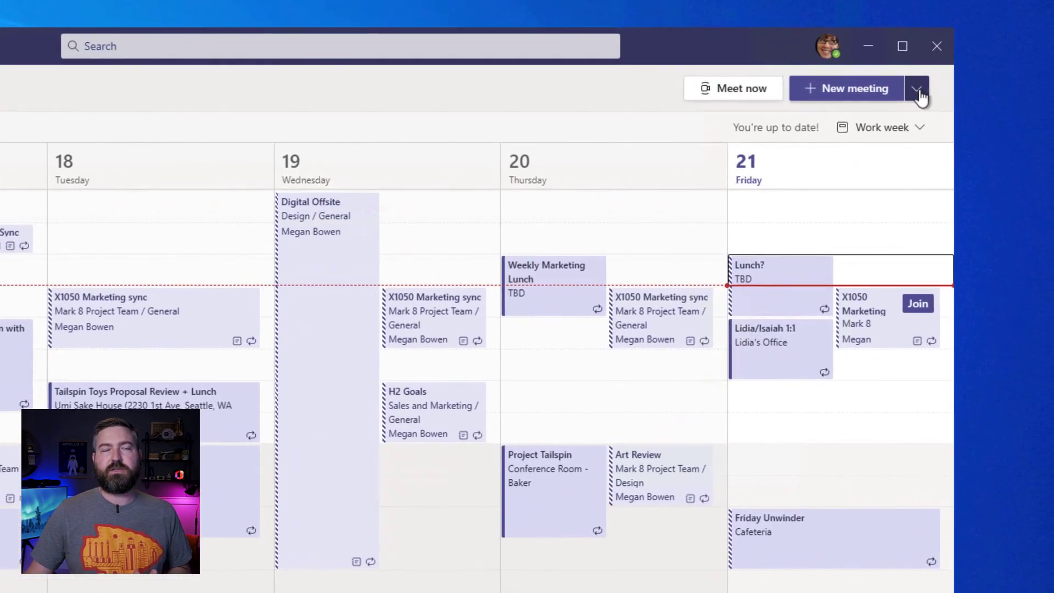
Start a new webinar that requires registration for everyone from the New meeting menu
left_click(981, 87)
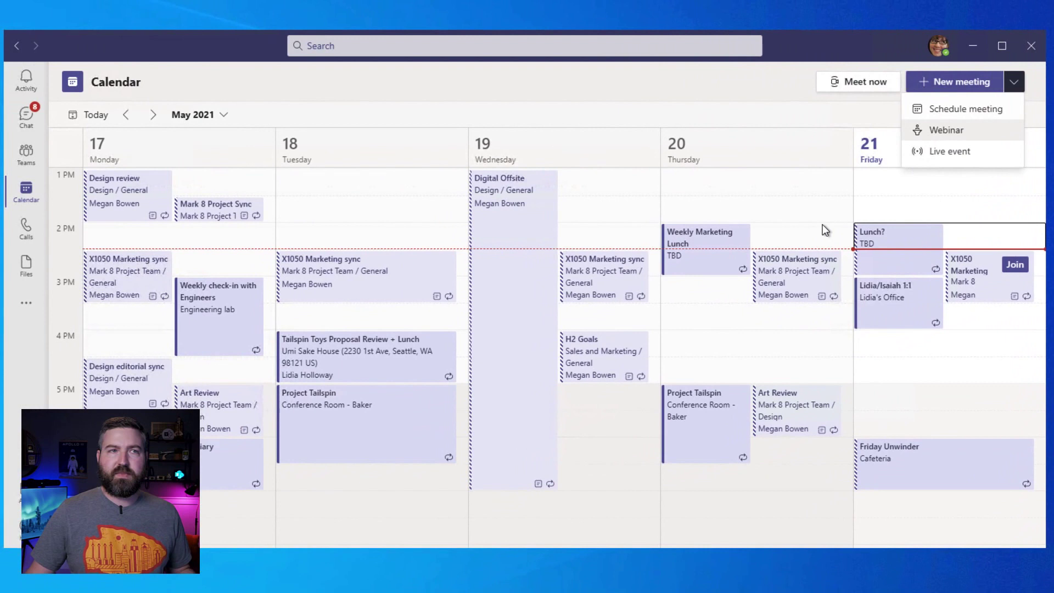
left_click(946, 130)
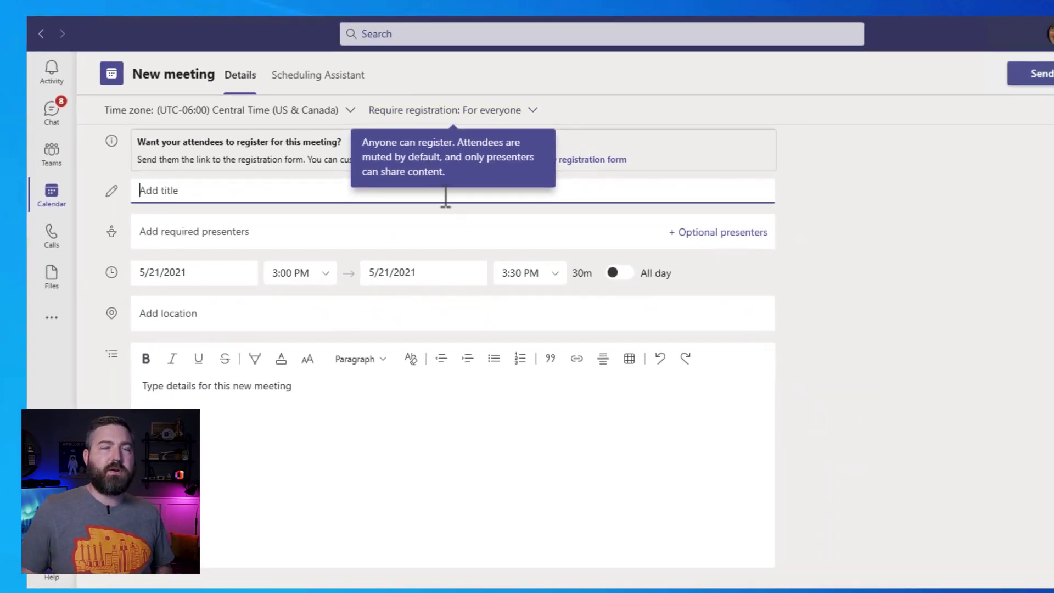
Title the webinar 'Webinar for Mark 8 Launch' and note in the details who will present
left_click(816, 219)
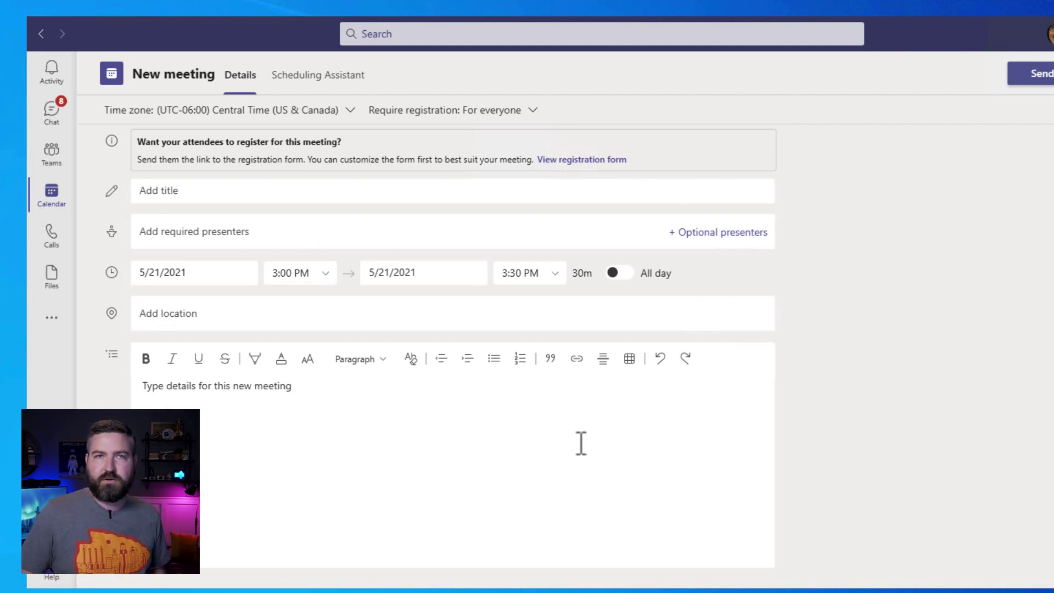
left_click(464, 193)
type("Webinar for Mark 8 Launch")
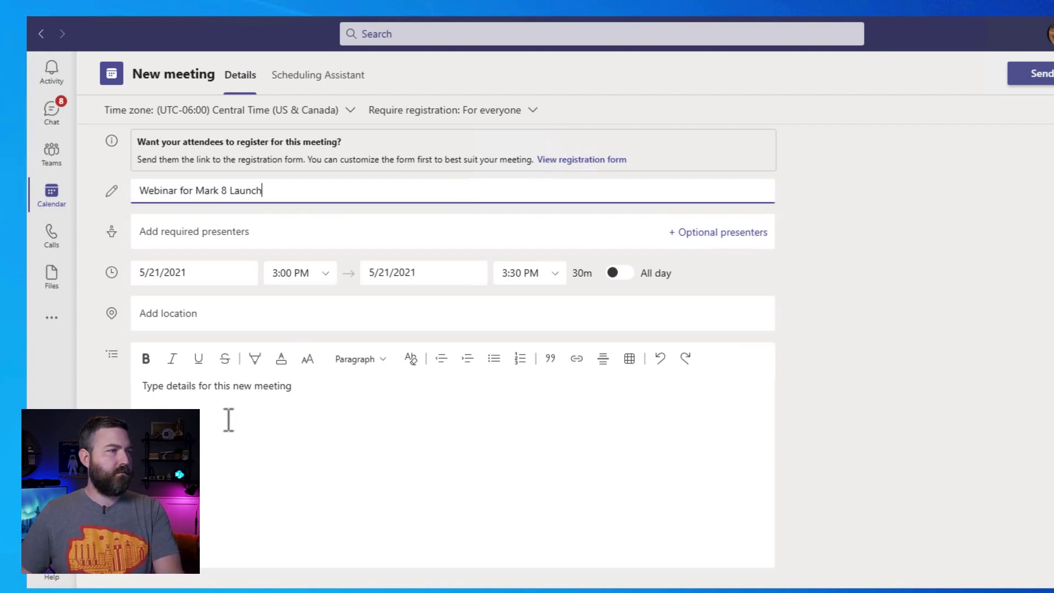
left_click(227, 394)
type("Alex will present.")
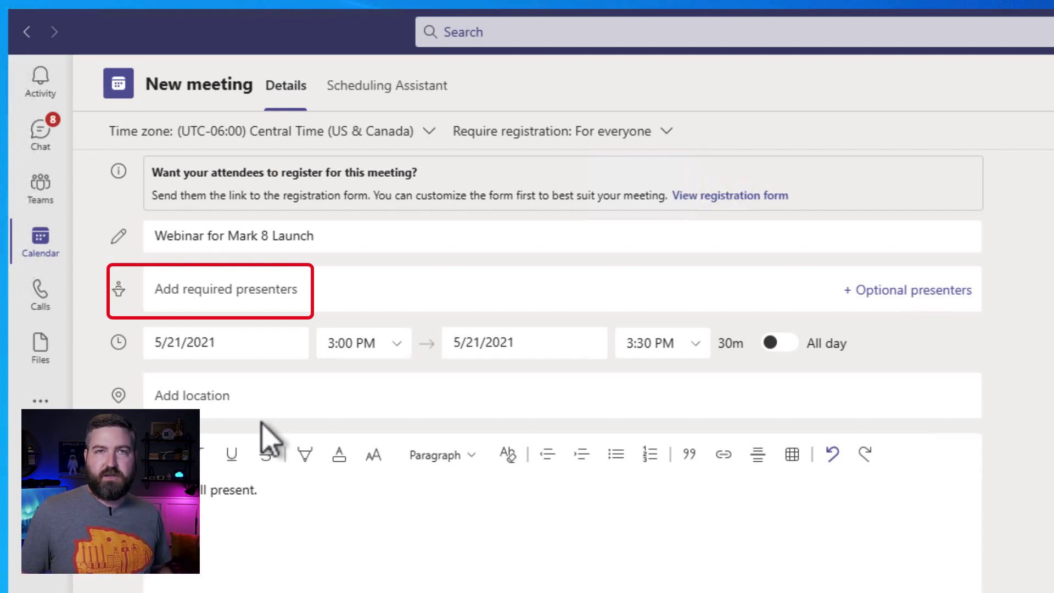
Add the marketing assistant colleague from the suggestions as a required presenter
left_click(268, 296)
type("Alex")
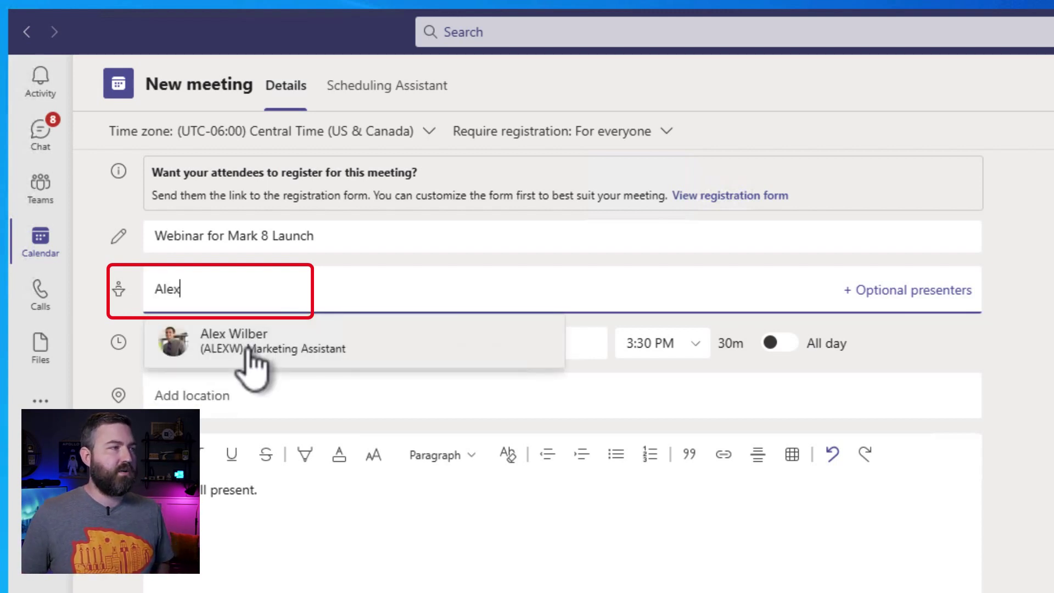
left_click(248, 351)
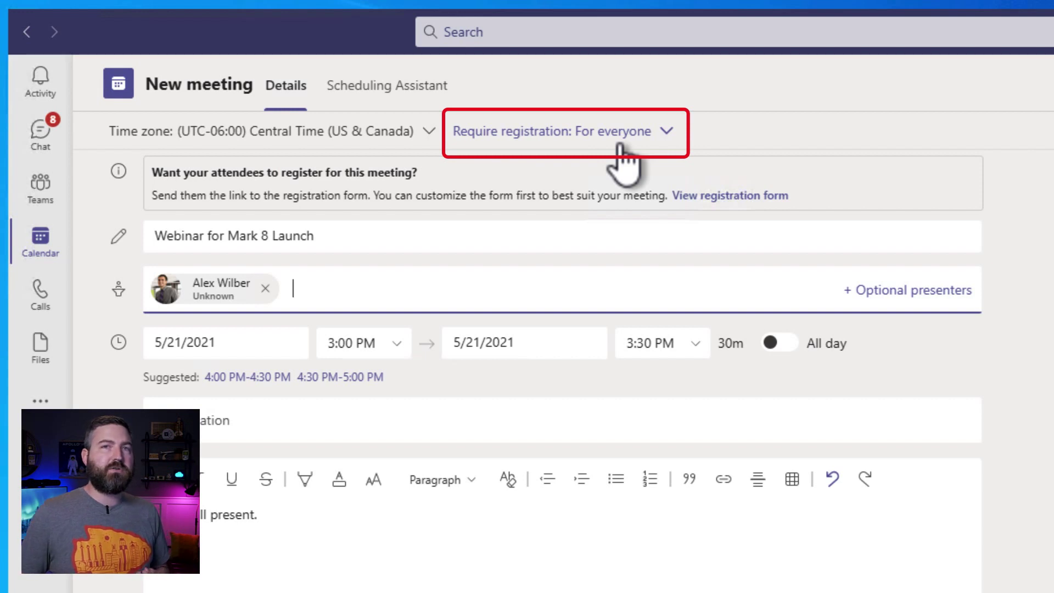
left_click(620, 144)
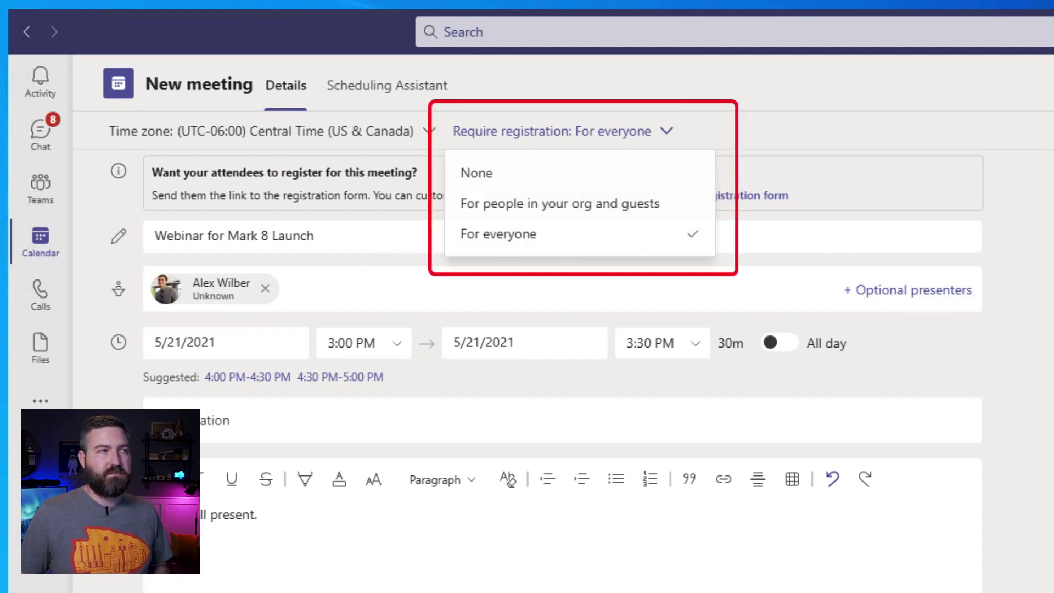
left_click(474, 242)
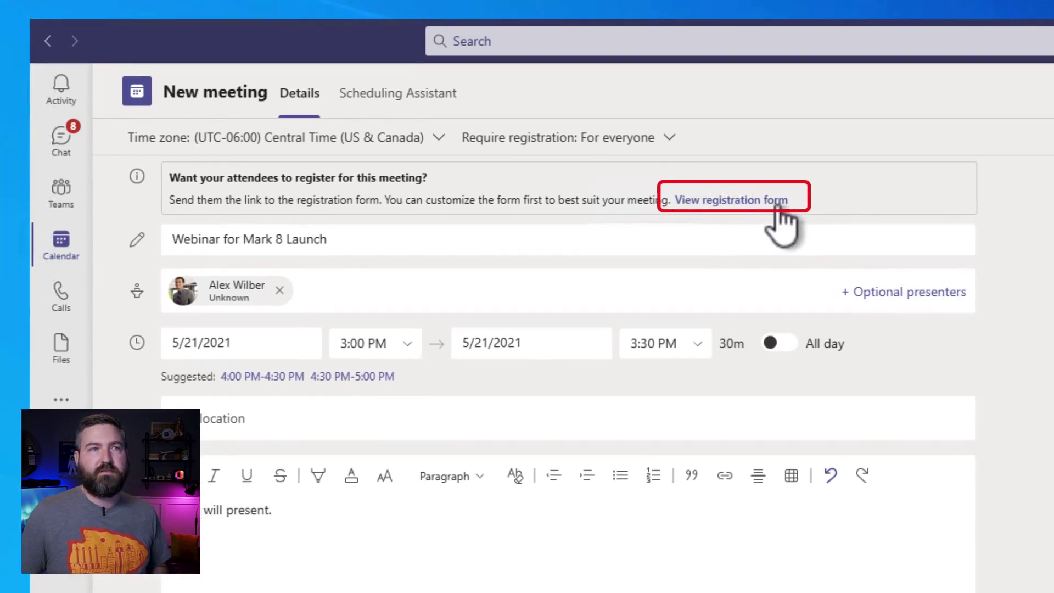
Open the registration form editor from the View registration form link
left_click(779, 198)
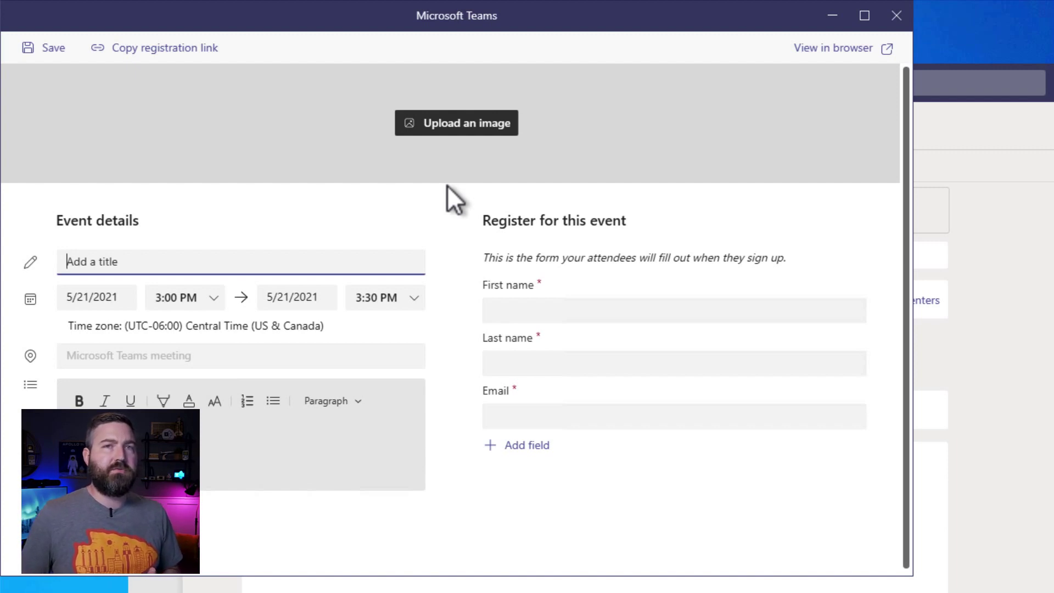
Upload the river landscape photo pexels-pixabay-206660 as the banner, shifting the crop down
left_click(437, 126)
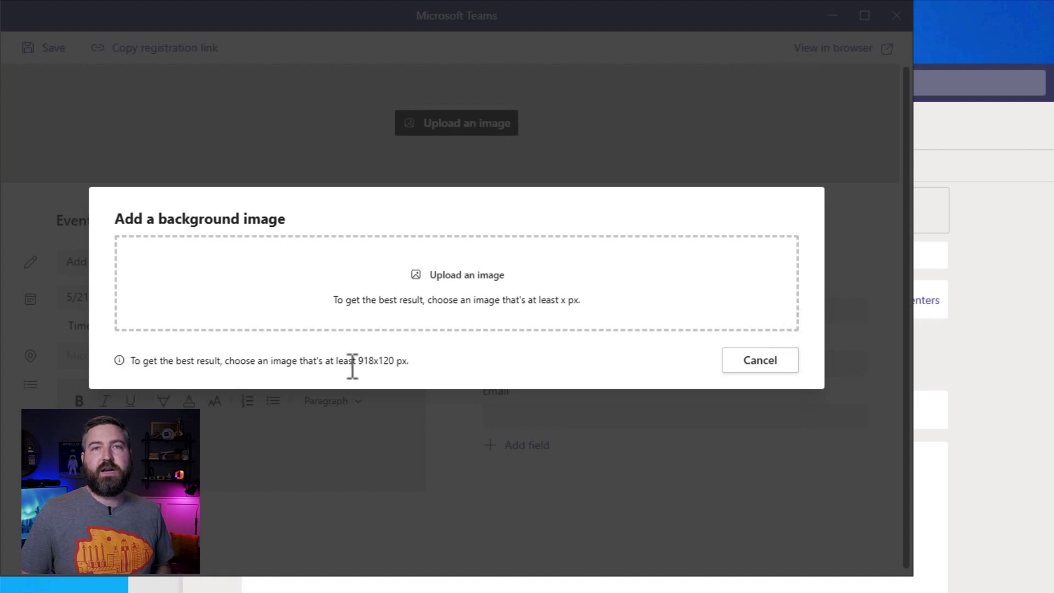
left_click(433, 276)
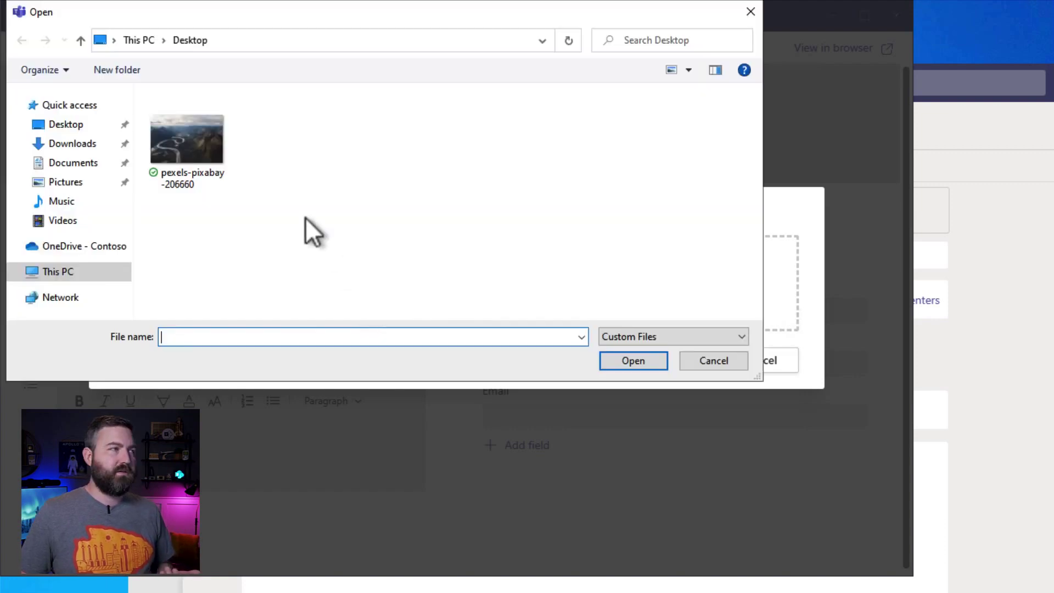
left_click(198, 156)
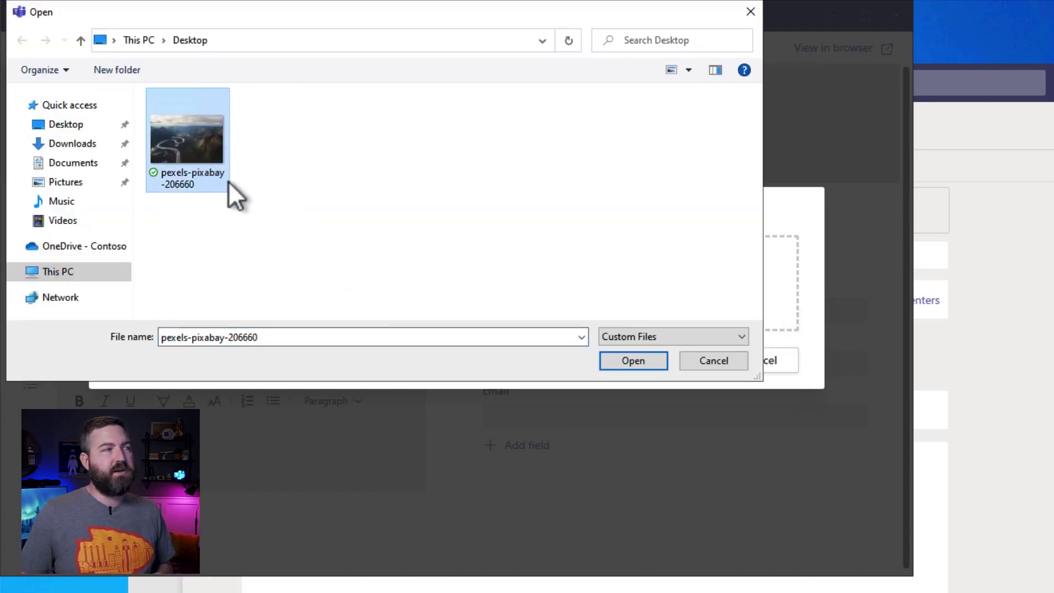
left_click(604, 361)
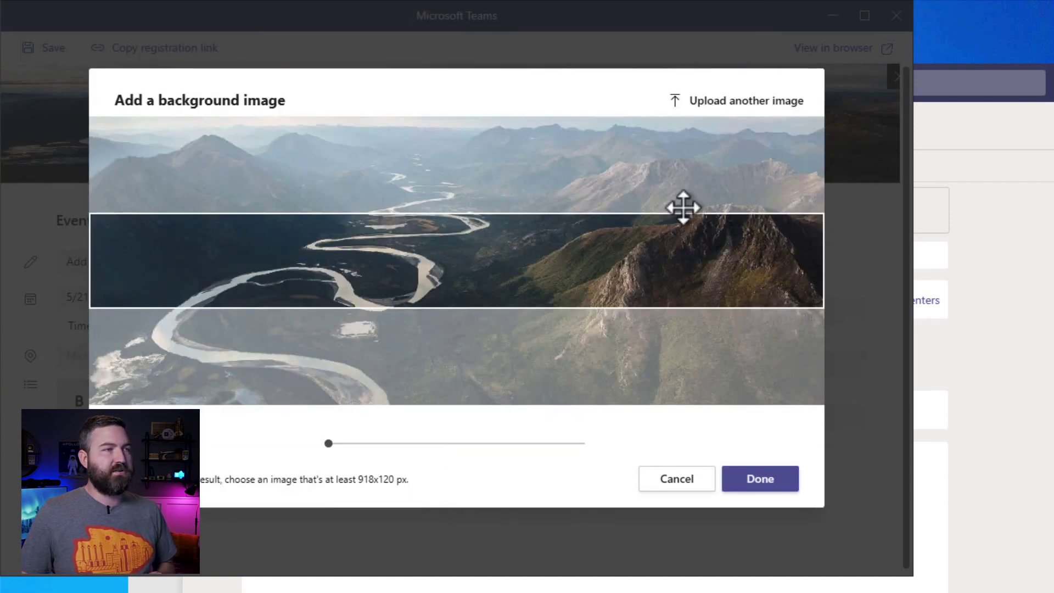
left_click_drag(483, 264, 487, 290)
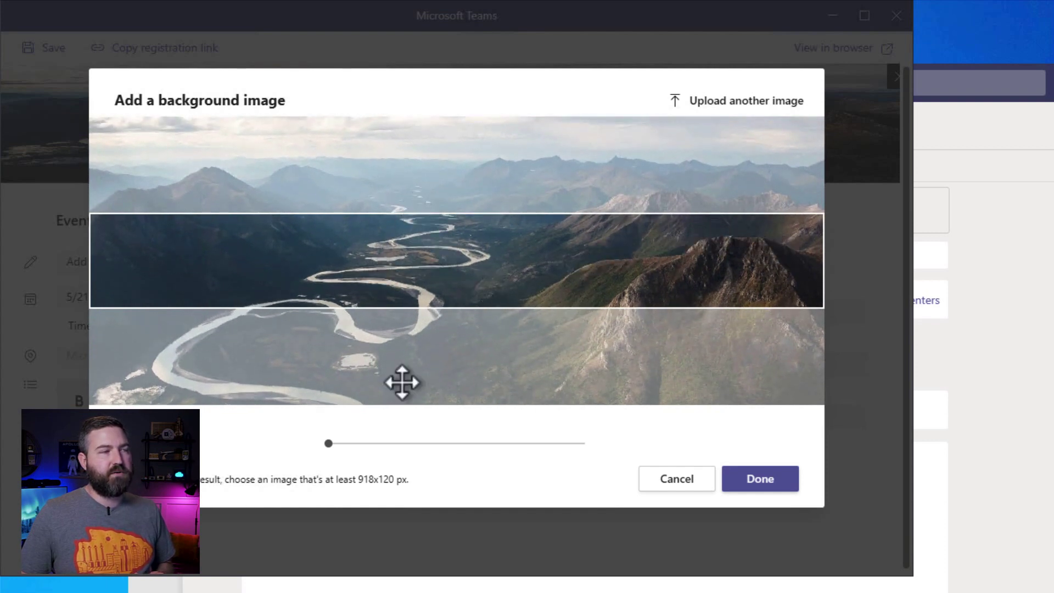
left_click(760, 483)
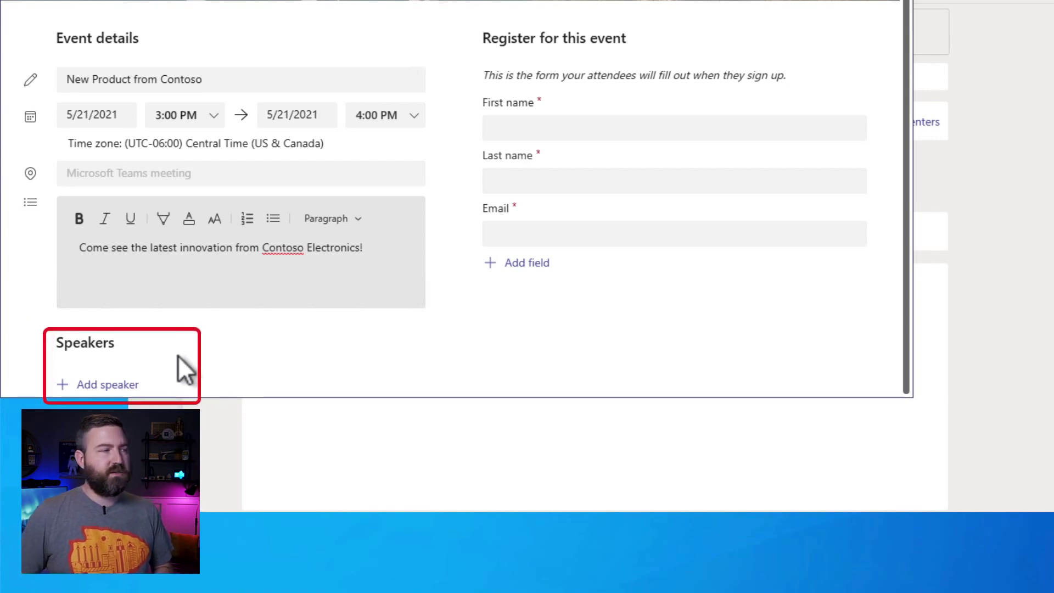
Add a speaker with bio 'CTO - Contoso Electronics' and a second line 'All around great guy'
left_click(96, 388)
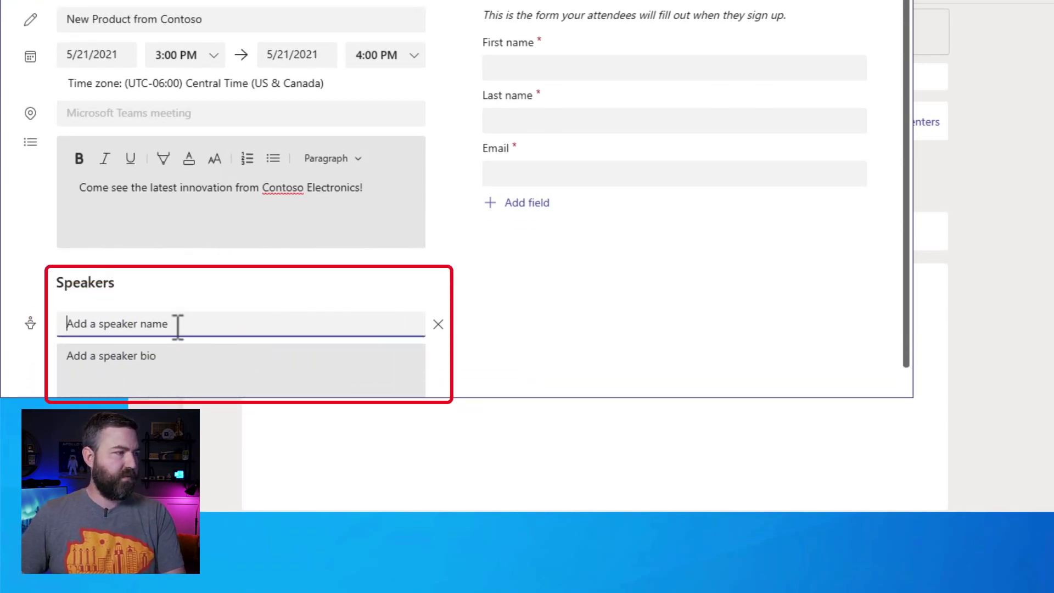
type("Alex Wilber")
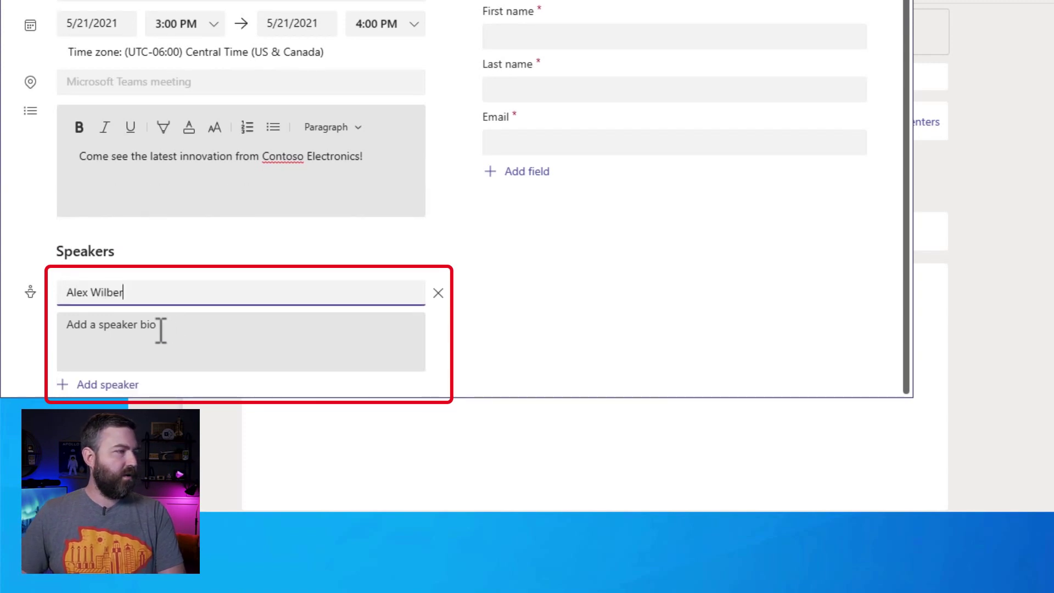
left_click(160, 329)
type("CTO -")
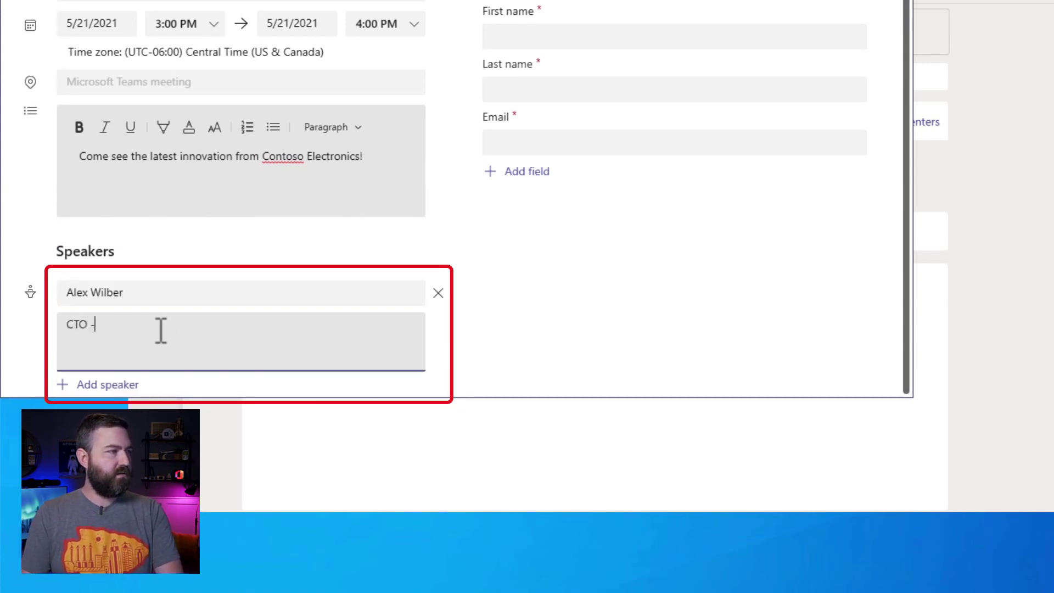
type(" Contoso El")
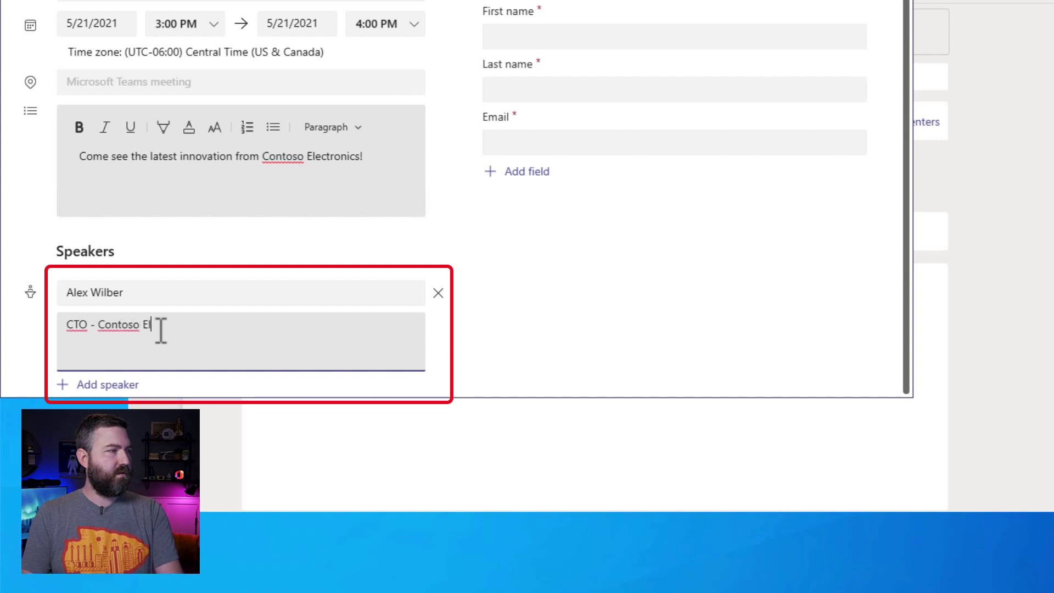
type("ectorn")
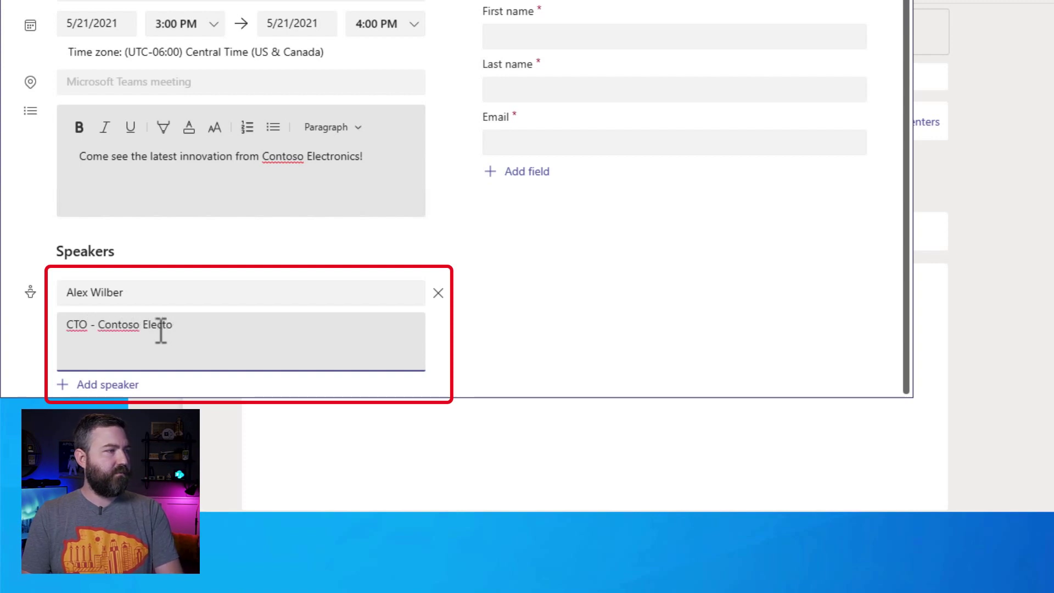
key("BackSpace")
key("BackSpace")
type("tronics.")
key("BackSpace")
key("Return")
type("All ar")
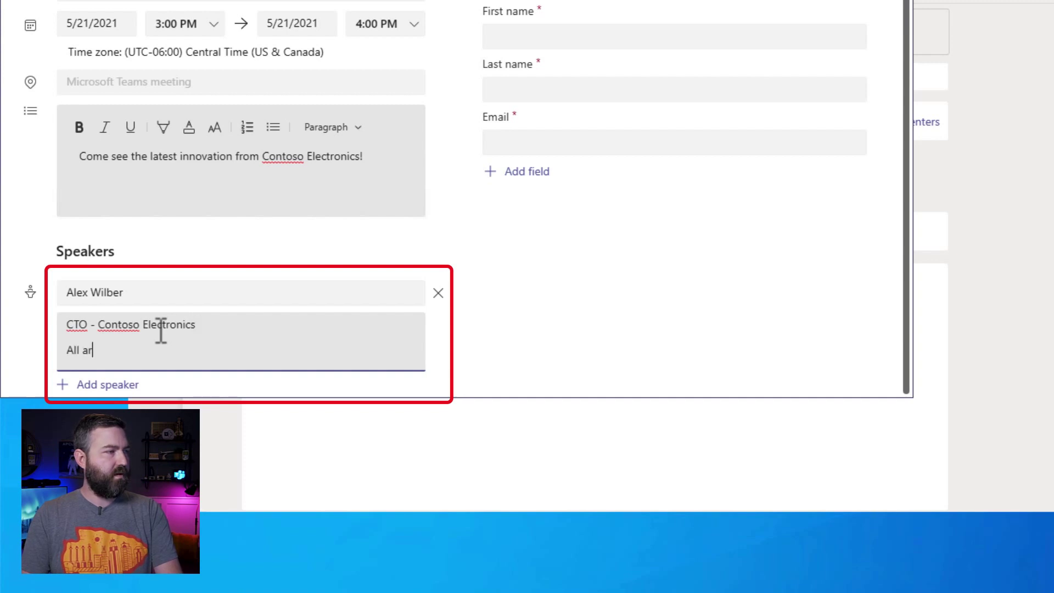
type("ound great guy.")
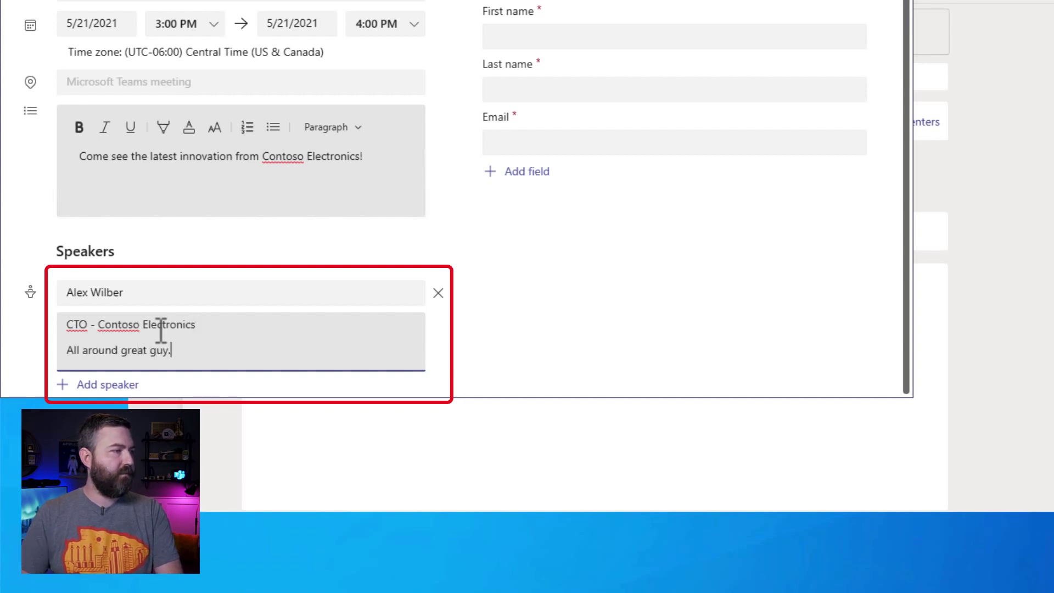
Add a second speaker with the bio 'Hardest working person at Controso.'
left_click(116, 386)
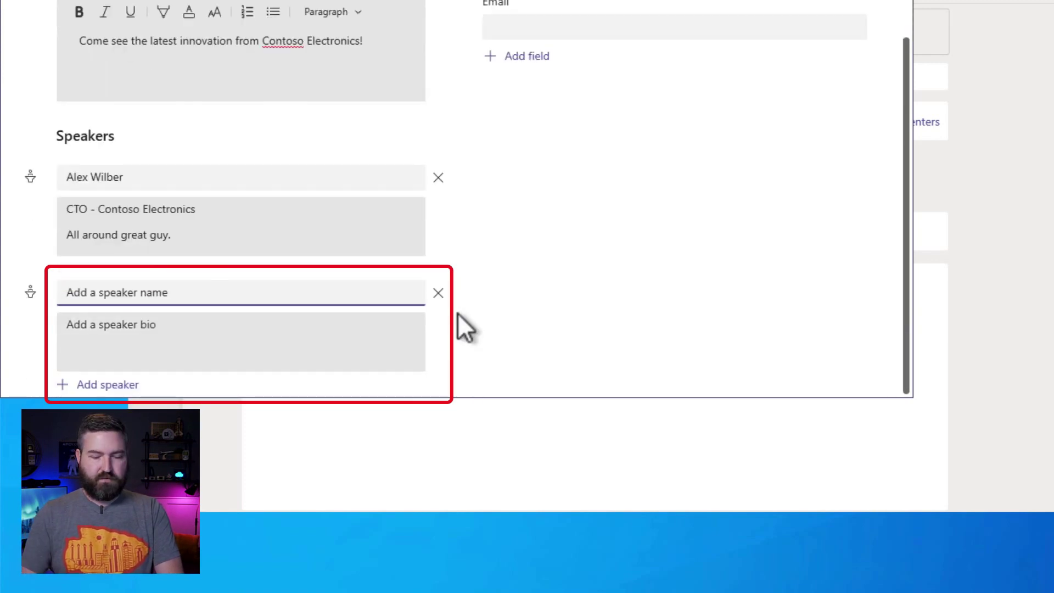
type("Me")
type("gan Bowen")
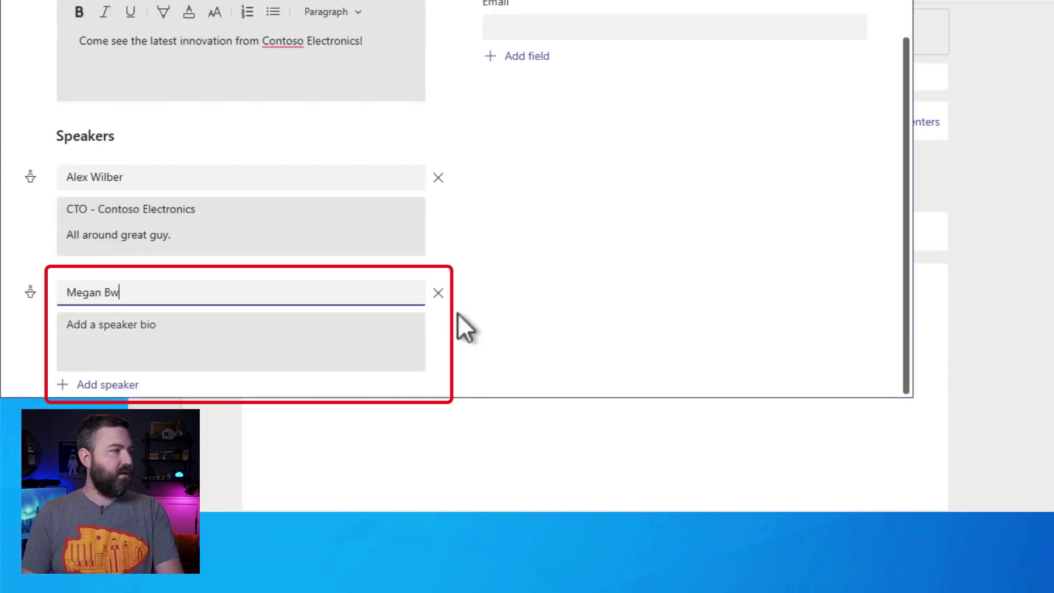
key("Tab")
type("Hardest working person at Cont")
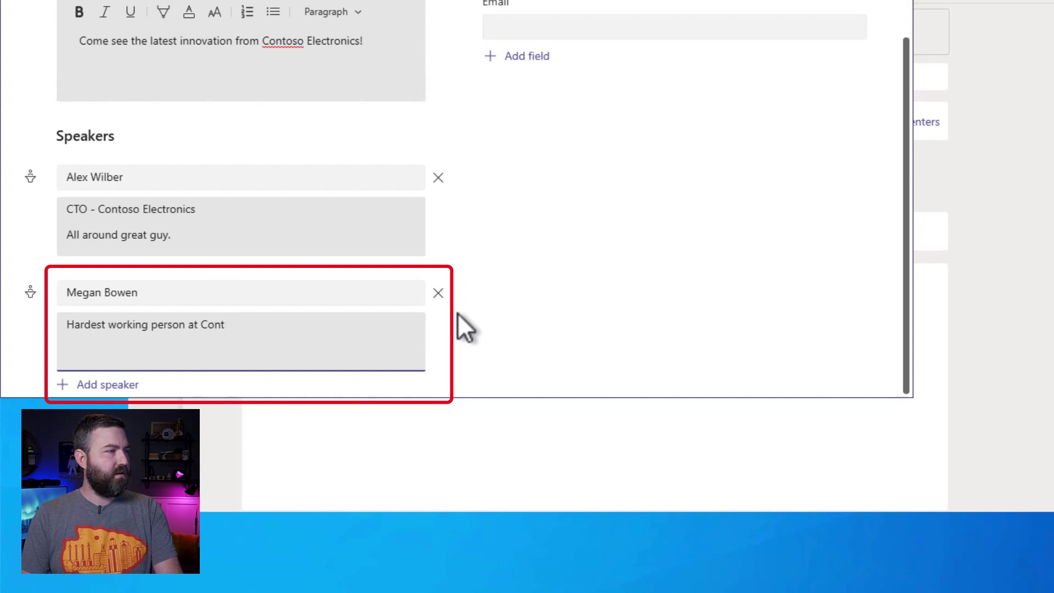
type("roso.")
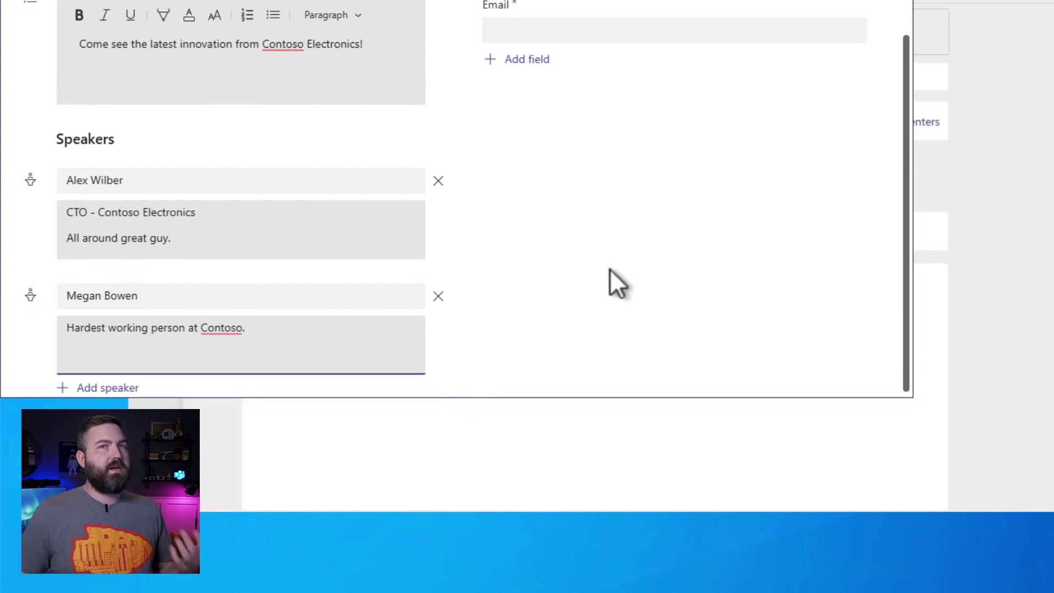
Return to the Register for this event panel and show the Add field options
scroll(618, 283, "up", 4)
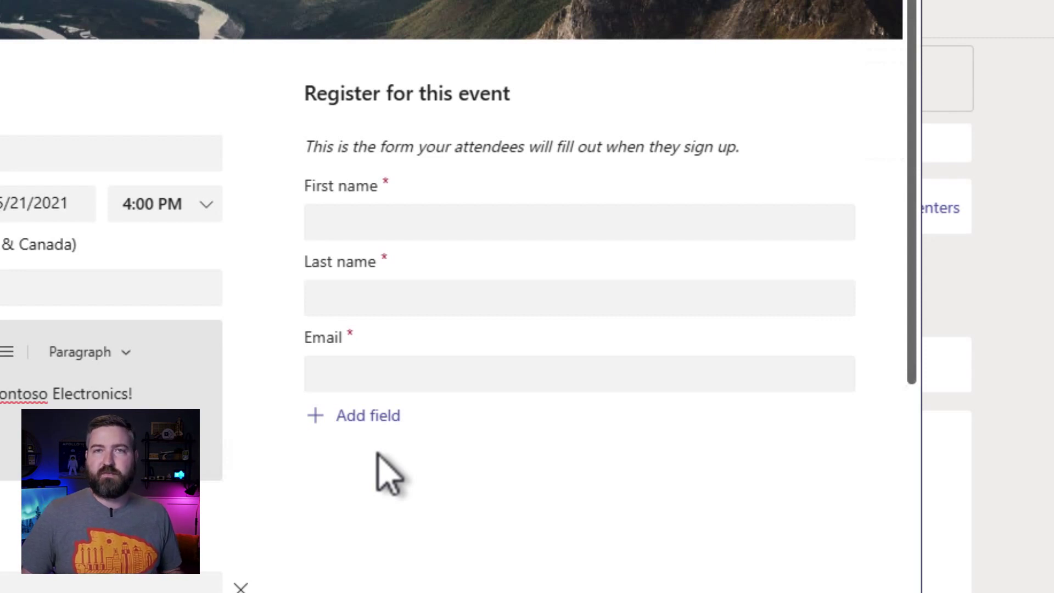
left_click(358, 422)
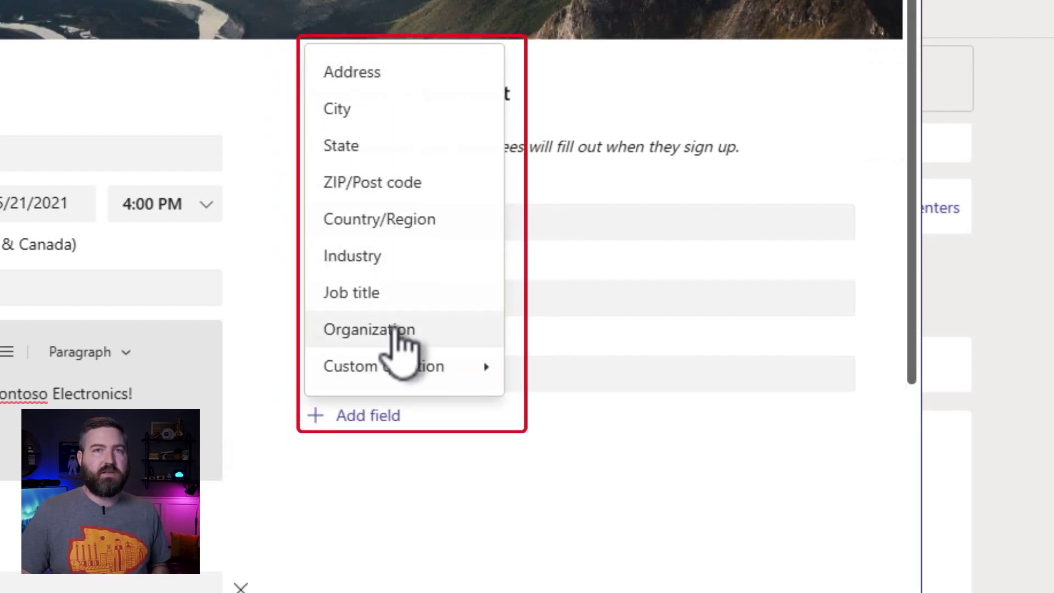
Add an optional Job title field, then add and remove an Organization field
left_click(387, 292)
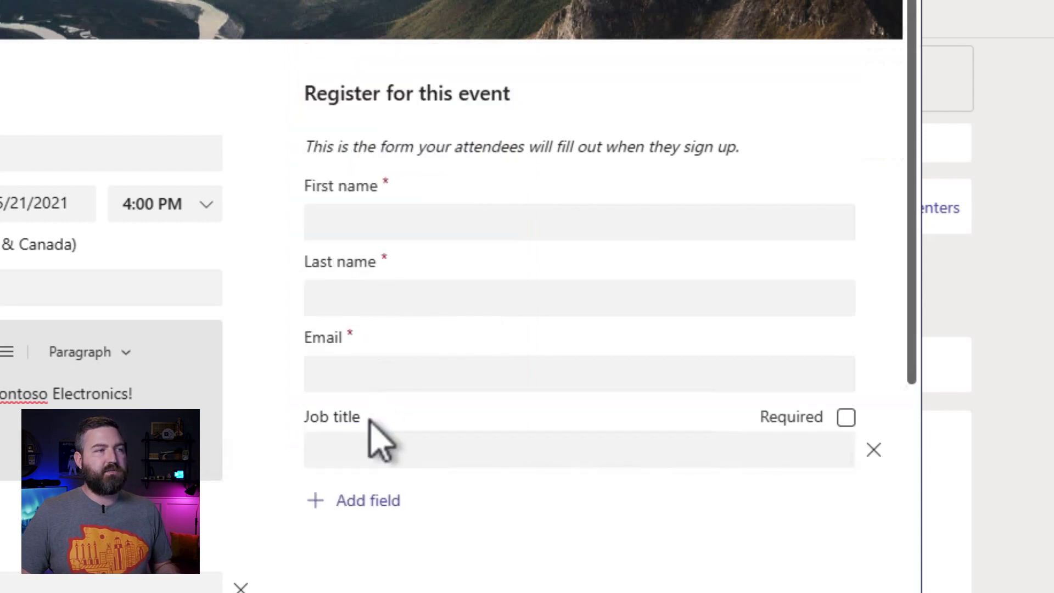
left_click(364, 501)
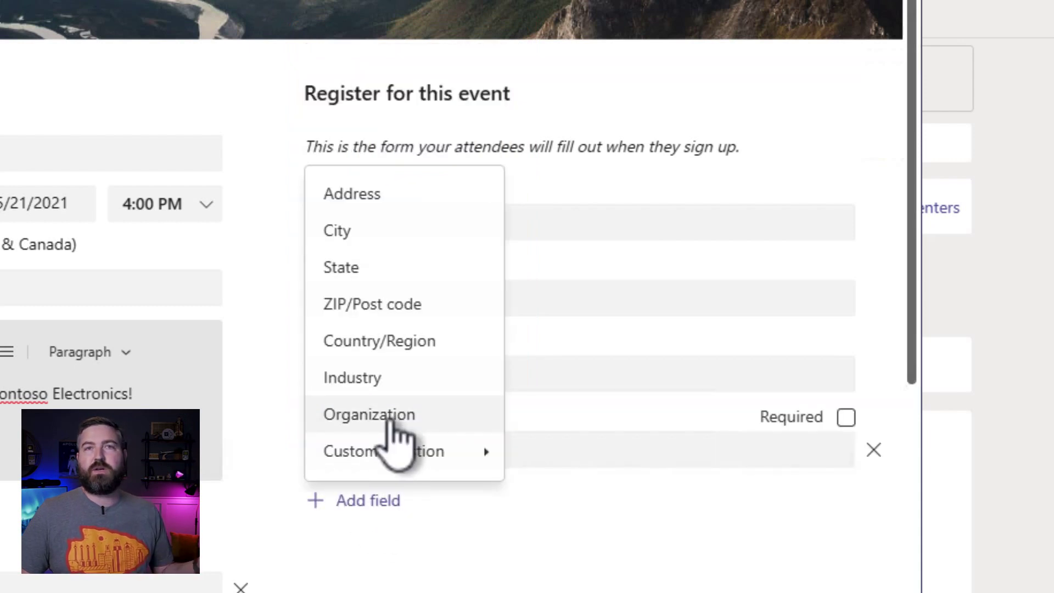
left_click(385, 417)
scroll(400, 439, "down", 2)
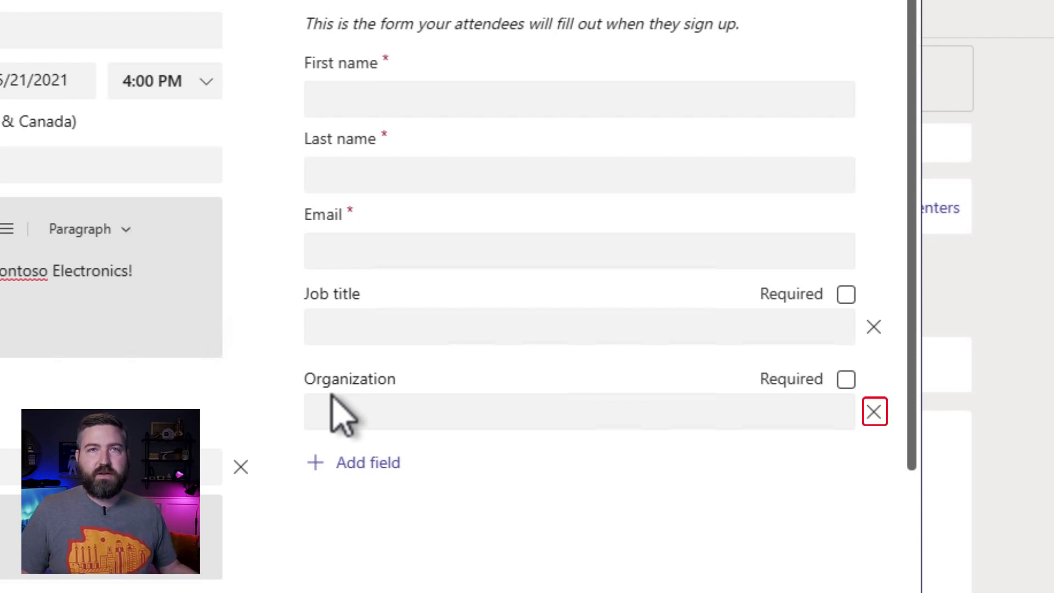
left_click(874, 412)
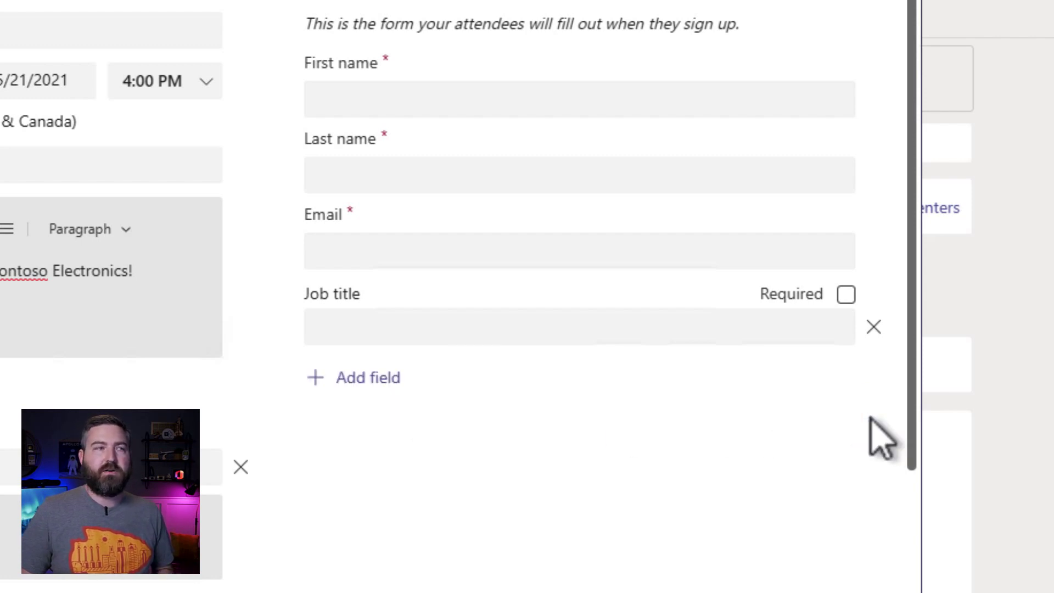
Add a custom Input question labelled 'Company' below Job title
left_click(355, 385)
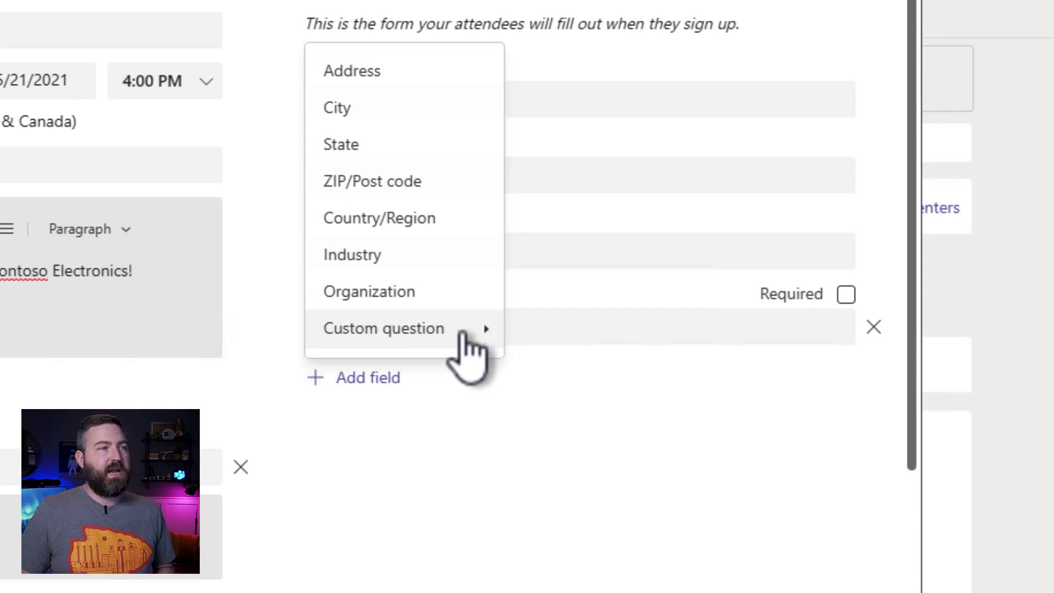
mouse_move(456, 333)
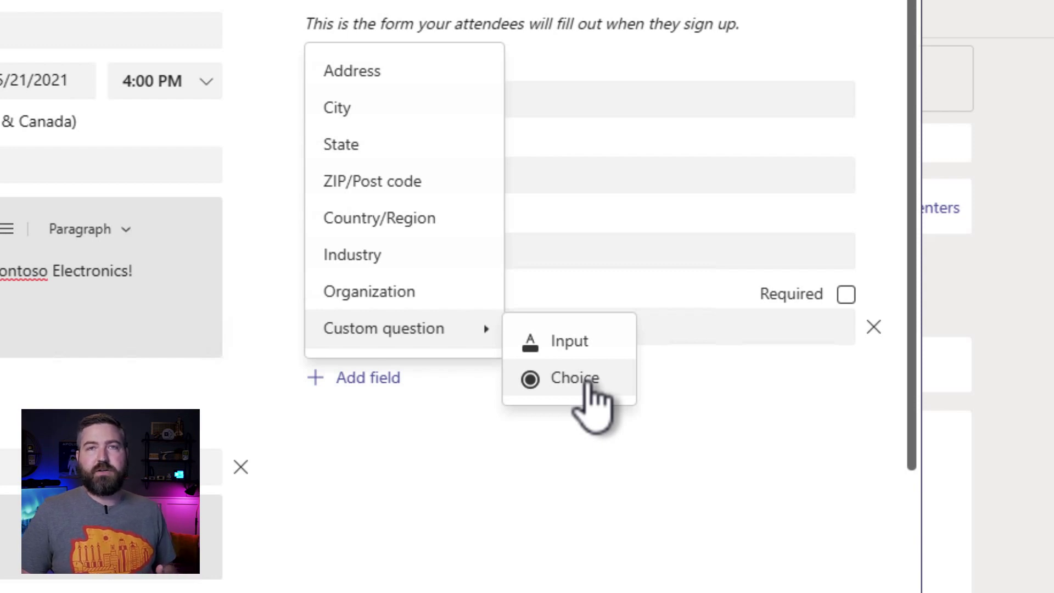
left_click(585, 346)
left_click(454, 405)
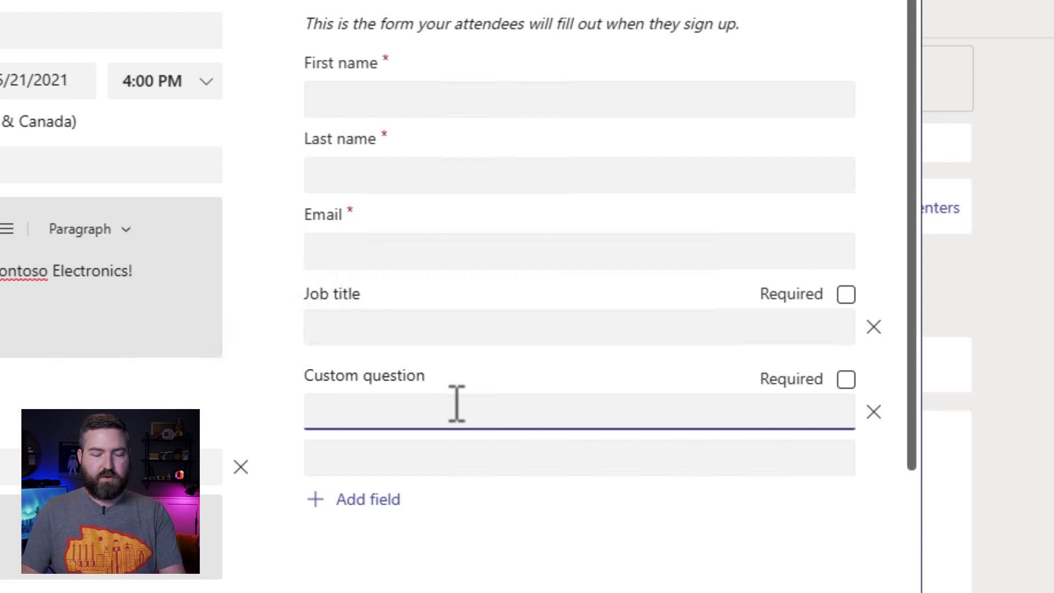
type("Company")
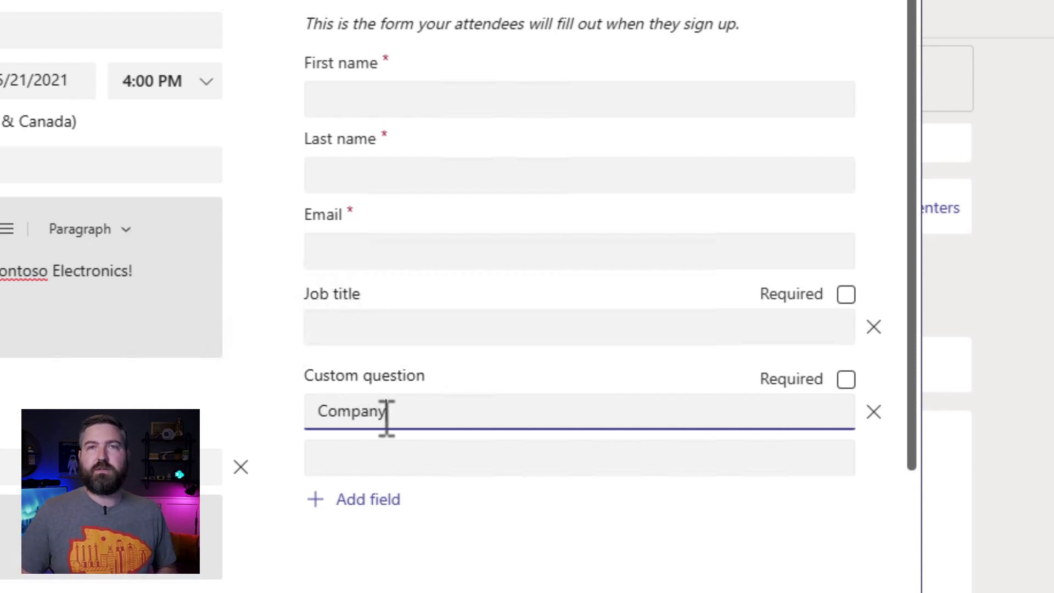
left_click(369, 467)
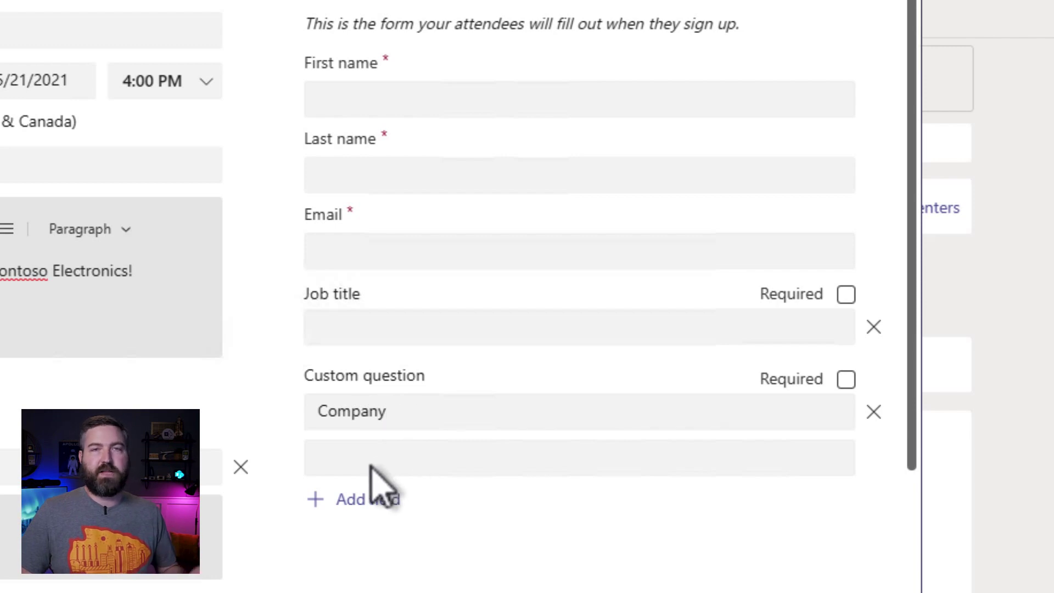
Add a multiple-choice question 'How familiar are you with Contoso's product offerings?'
left_click(351, 501)
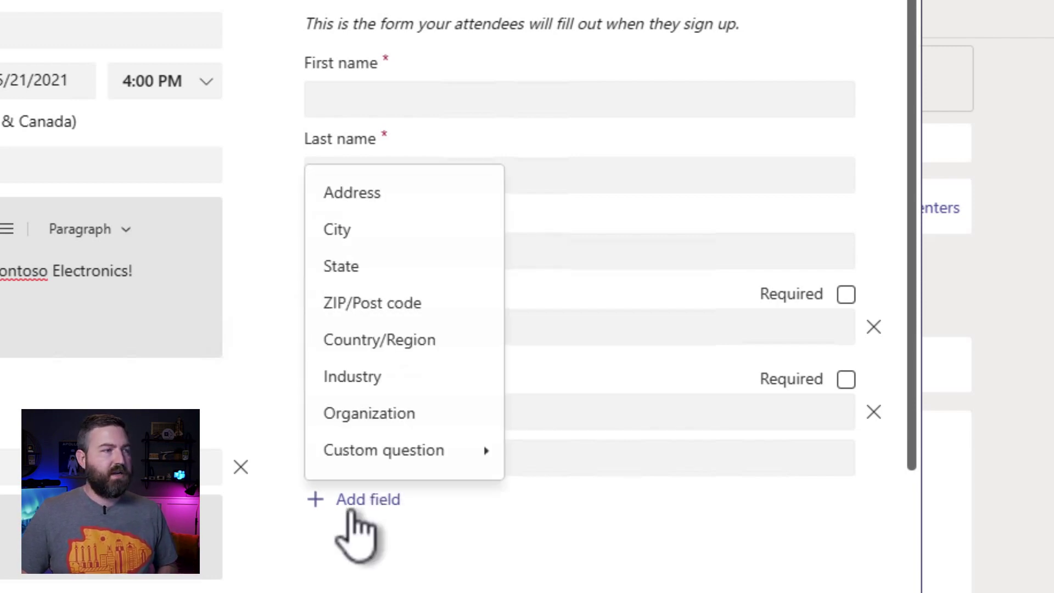
mouse_move(364, 465)
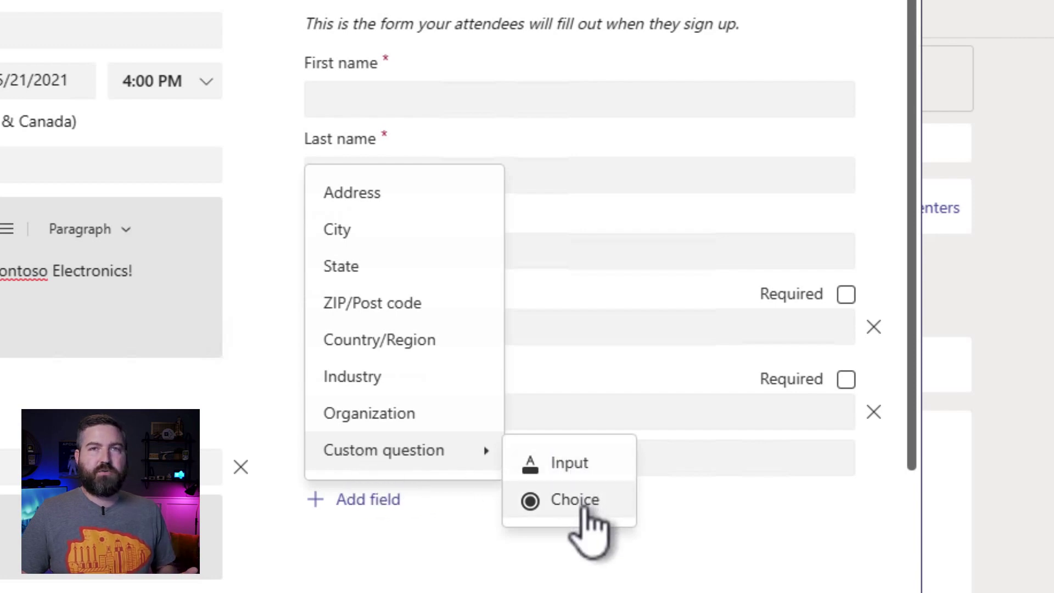
left_click(583, 508)
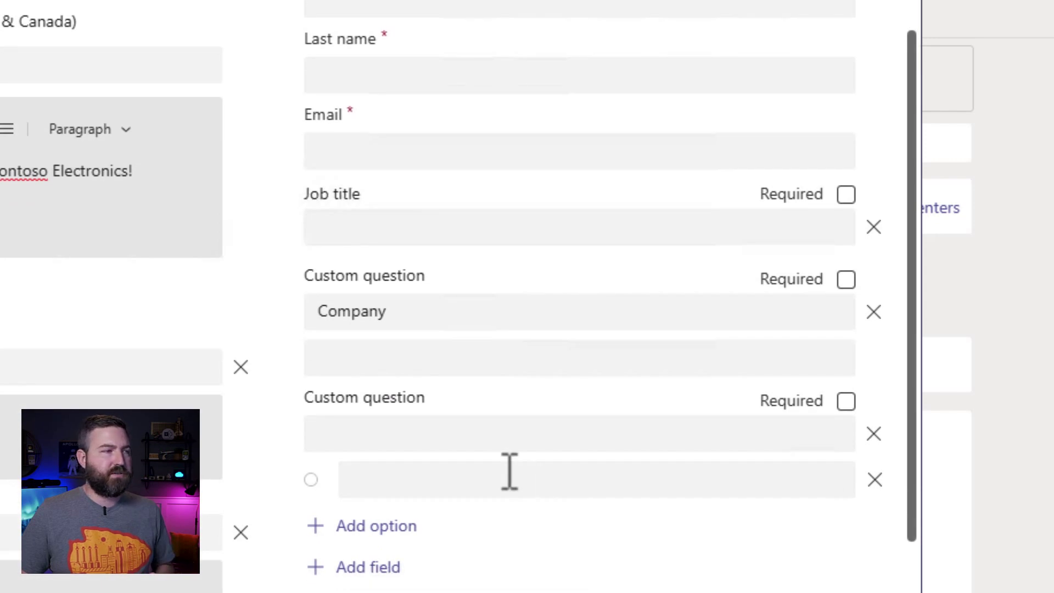
scroll(473, 450, "down", 1)
left_click(425, 396)
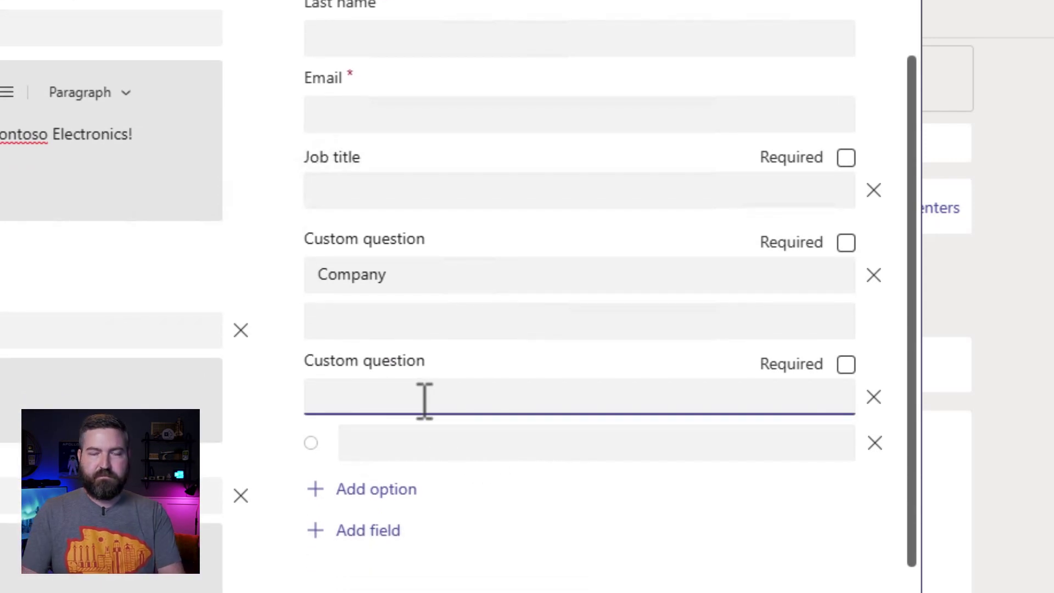
type("How familiar are you with Contoso")
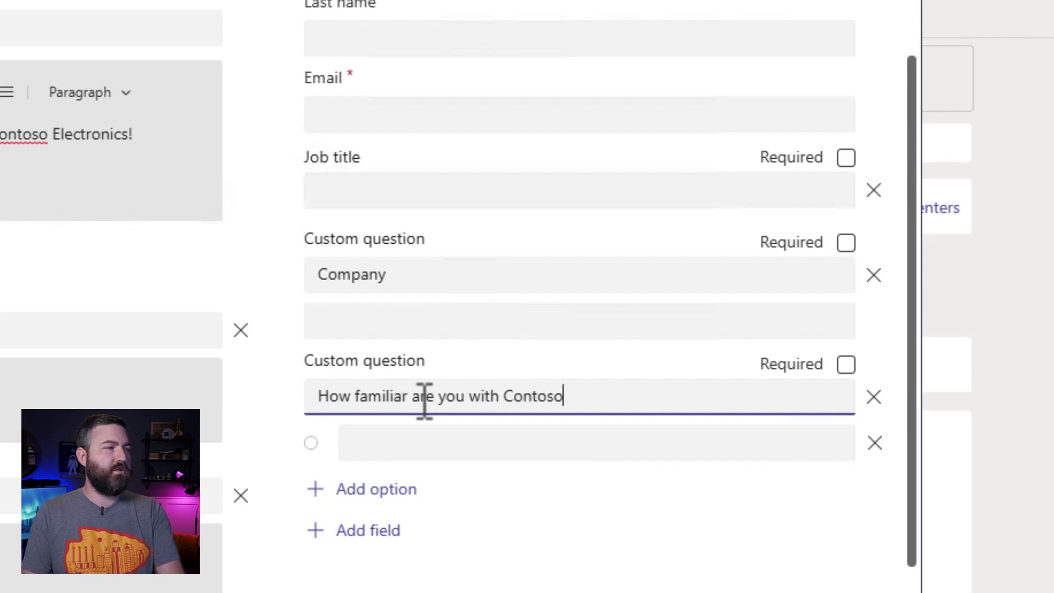
type("'s product offerings")
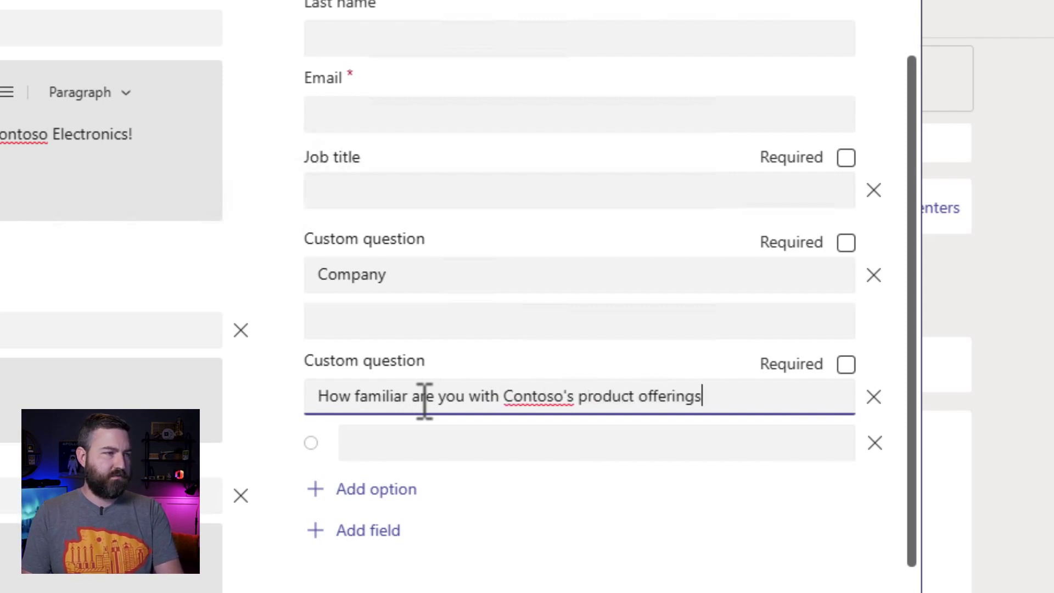
type("?")
Give it four answers: Never heard of Contoso, I'm aware of the products, I have a few products already, I'm a die-hard fan!
left_click(409, 443)
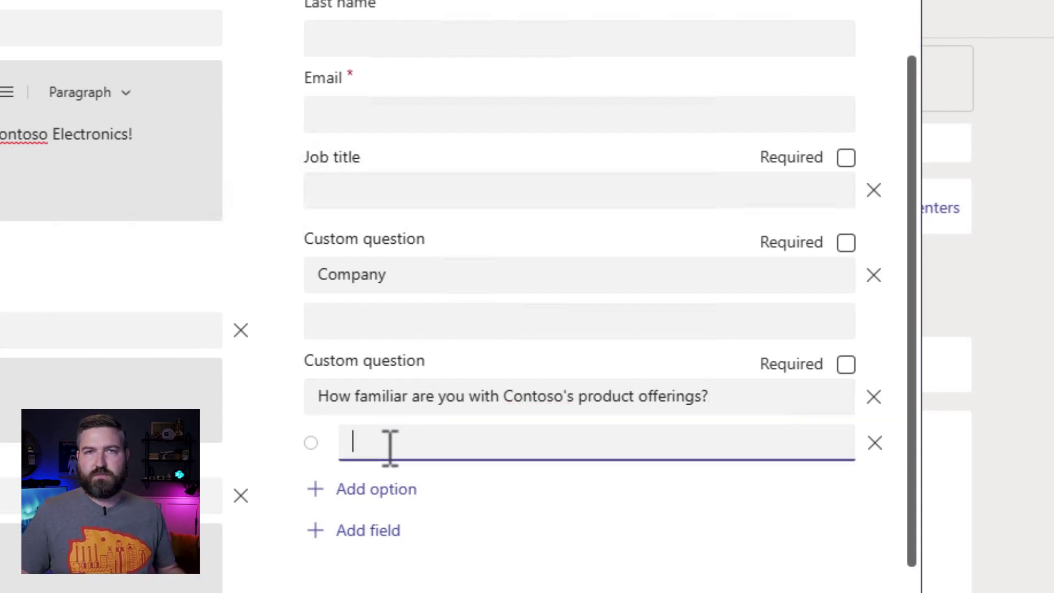
type("Never he")
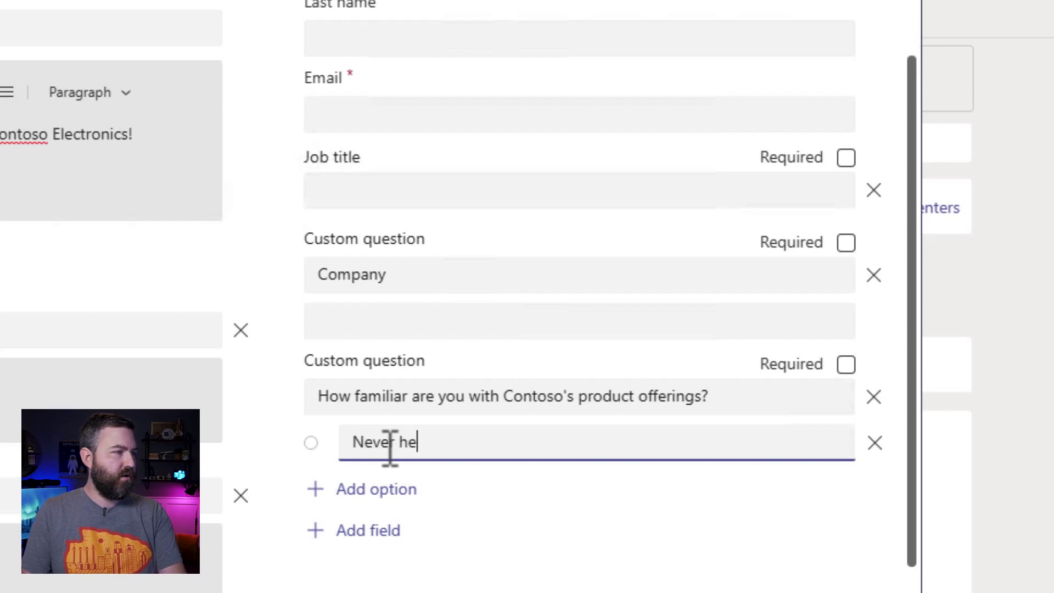
type("ard of Contos")
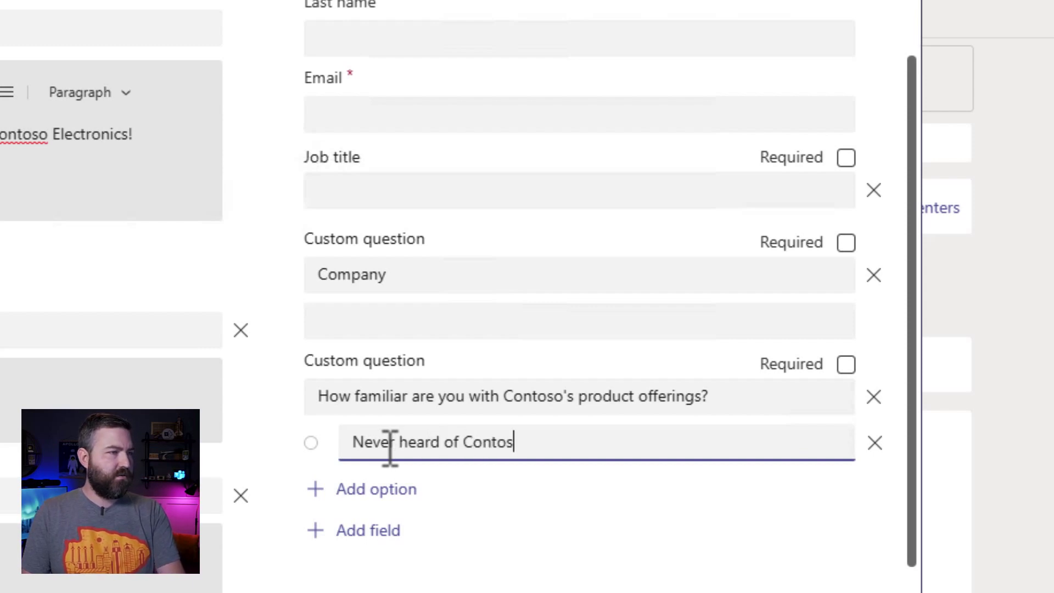
type("o")
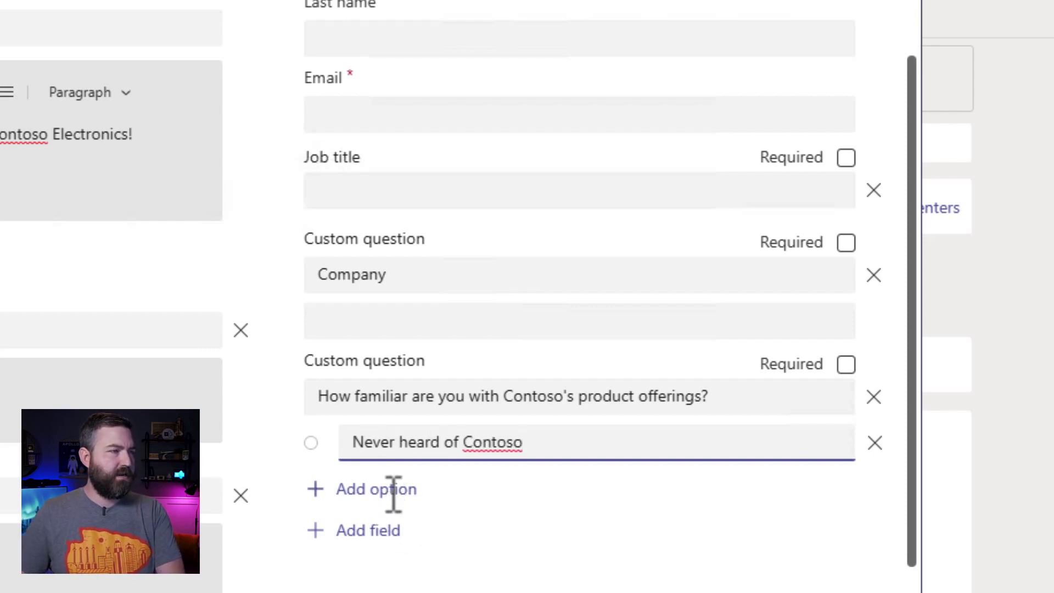
left_click(387, 491)
left_click(400, 487)
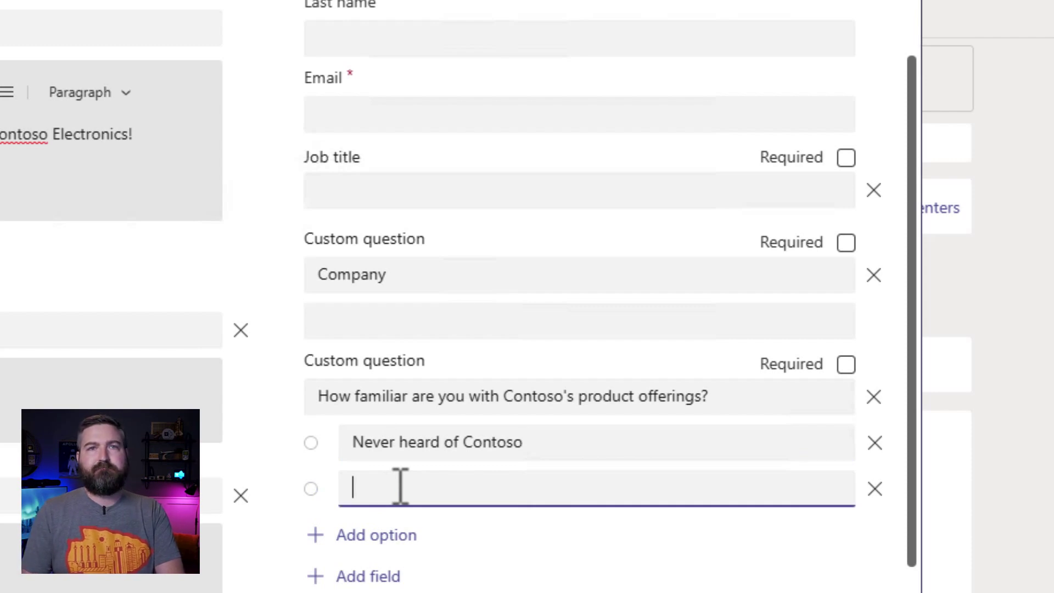
type("I'm aware of the pr")
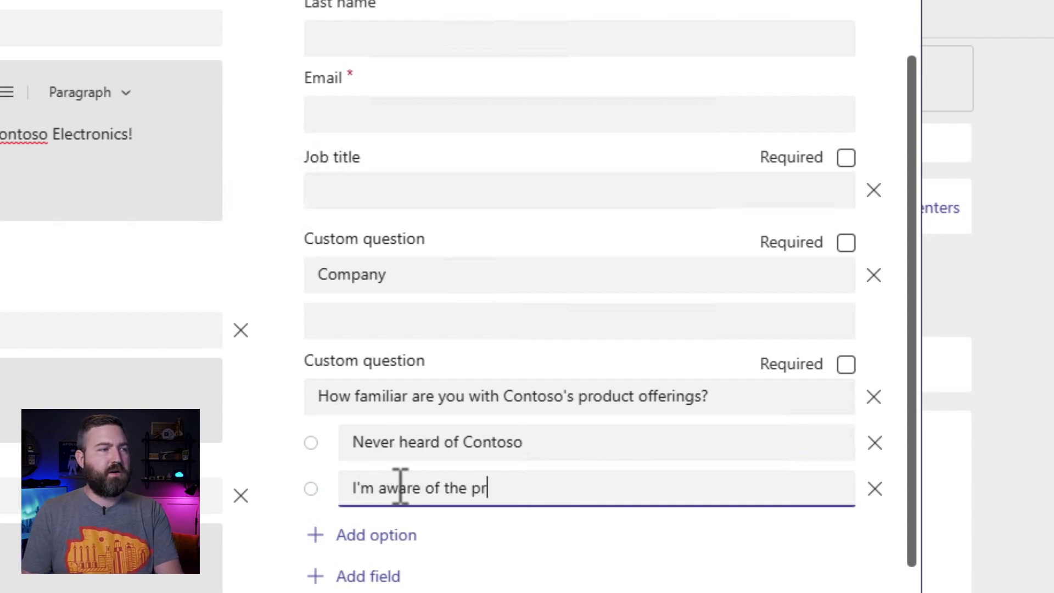
type("oducts")
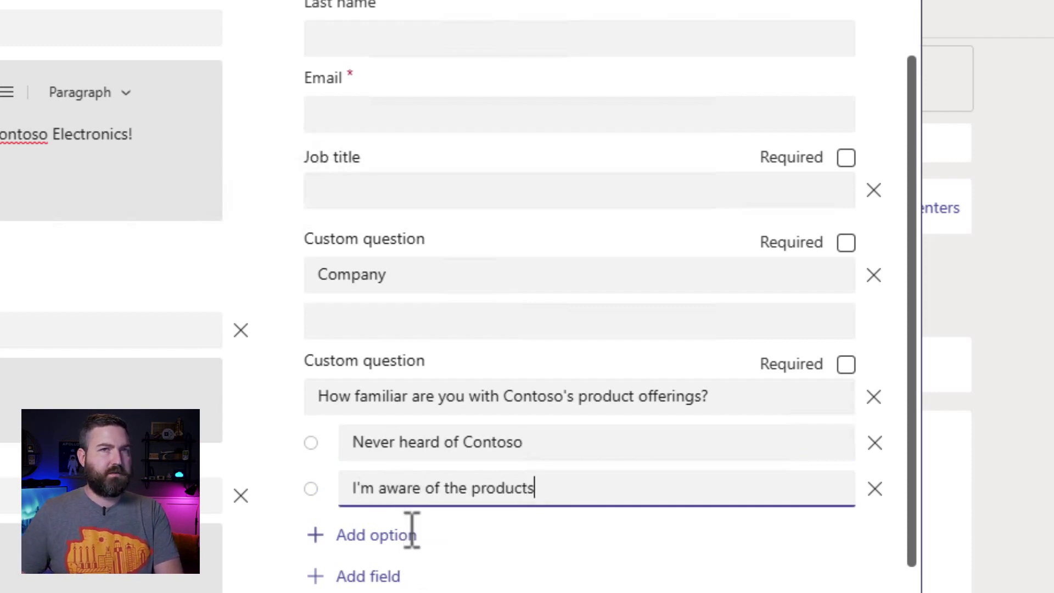
left_click(412, 531)
left_click(412, 530)
type("I have a few ")
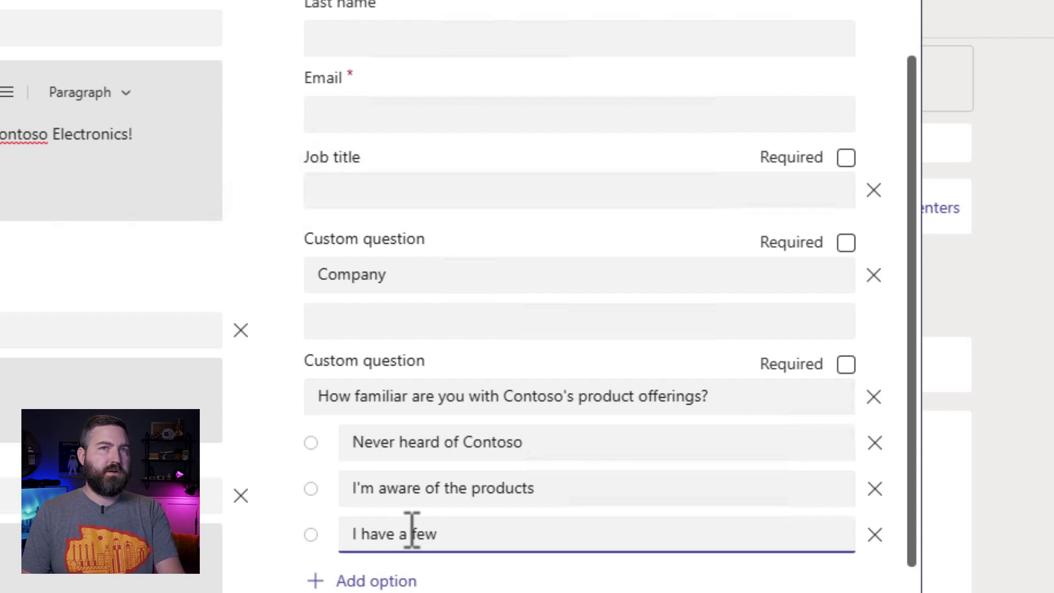
type("products already")
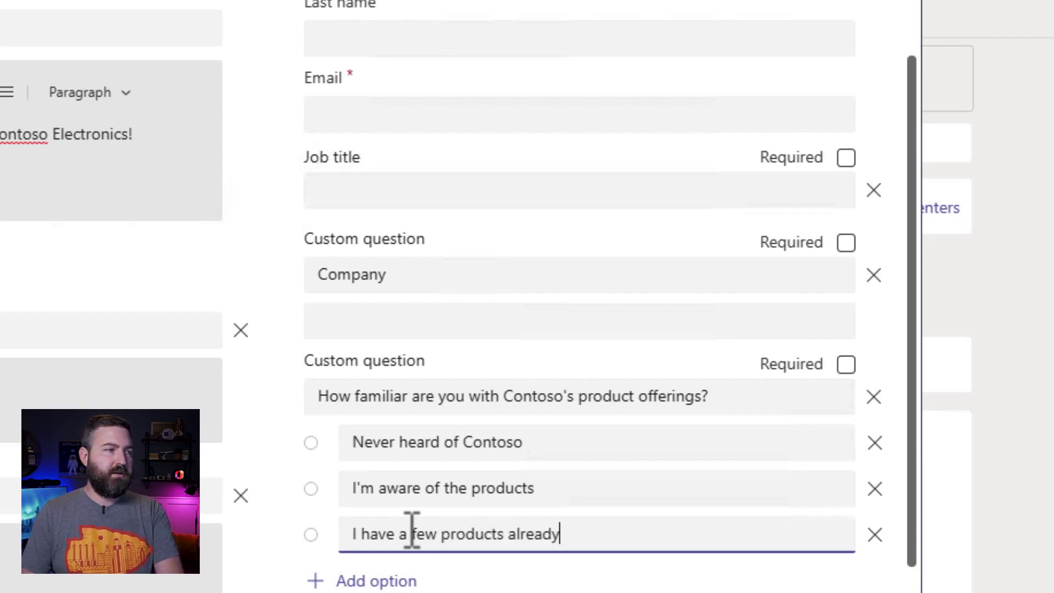
left_click(405, 579)
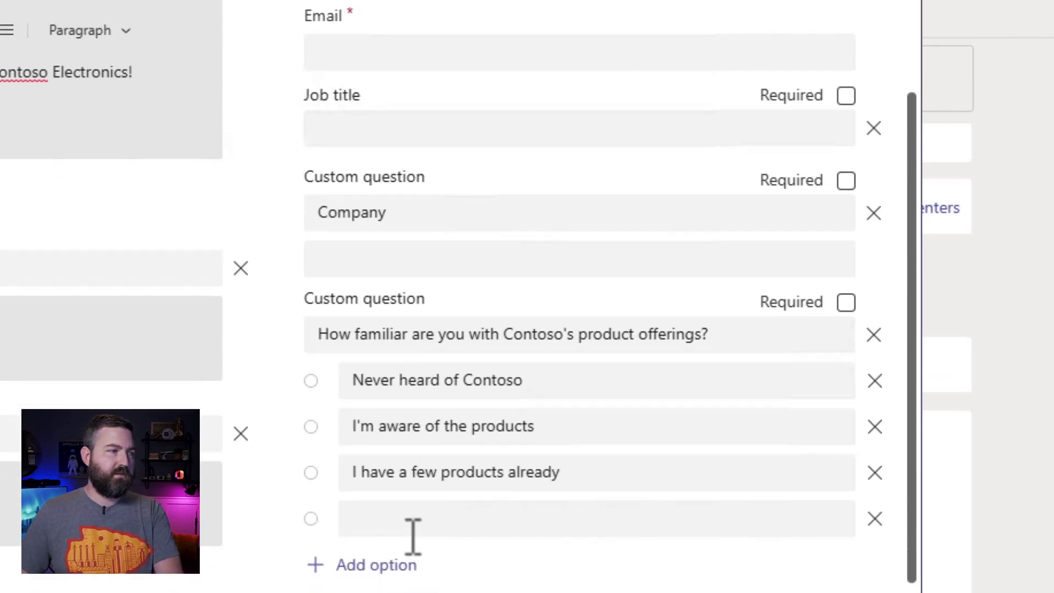
left_click(417, 521)
type("I'm a di")
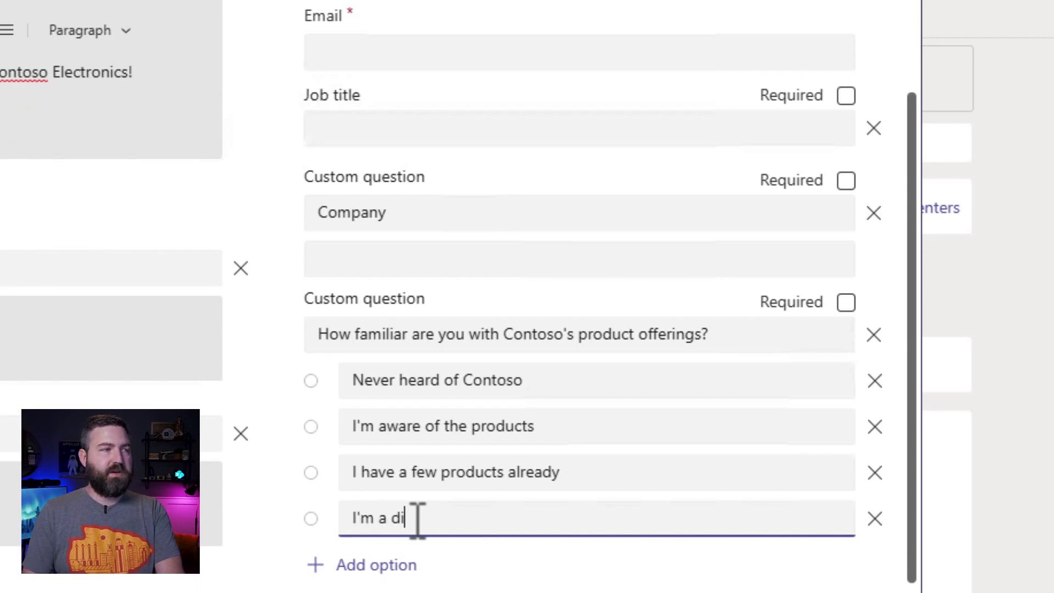
type("e-hard fan!")
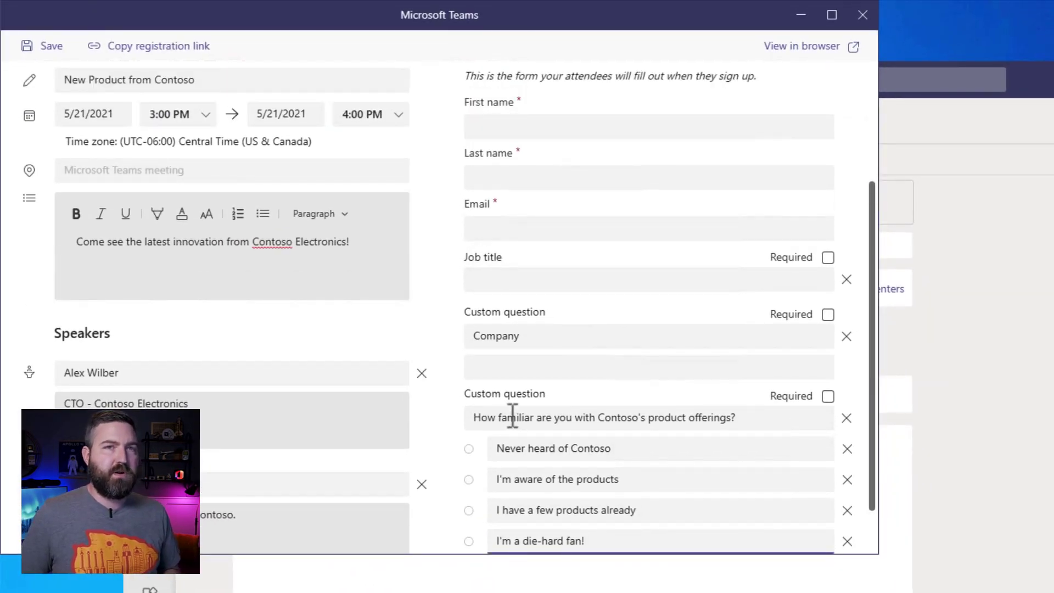
Save the customised registration form and close its preview window
left_click(45, 48)
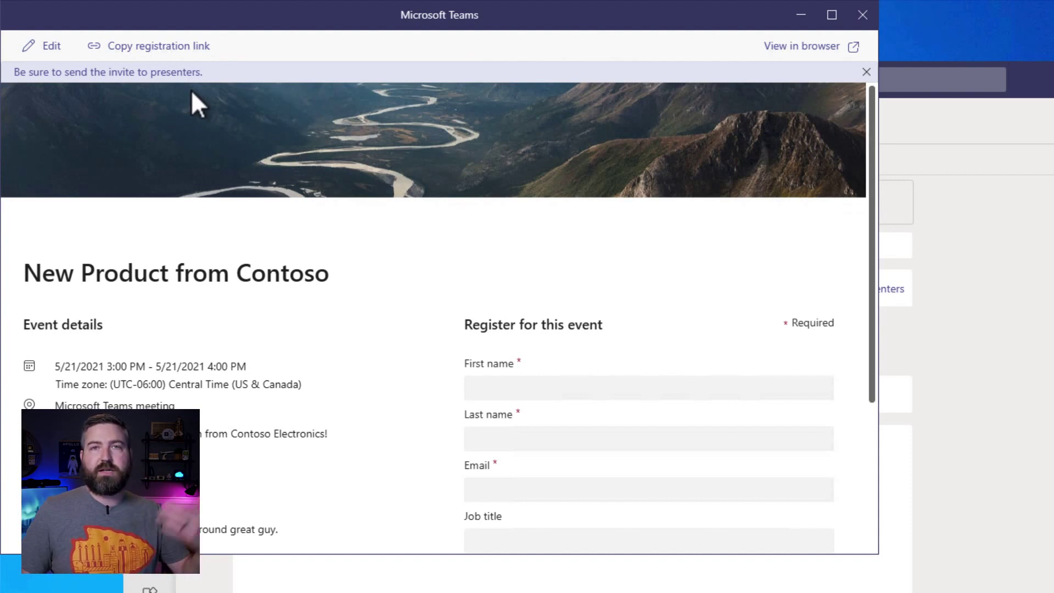
left_click(862, 15)
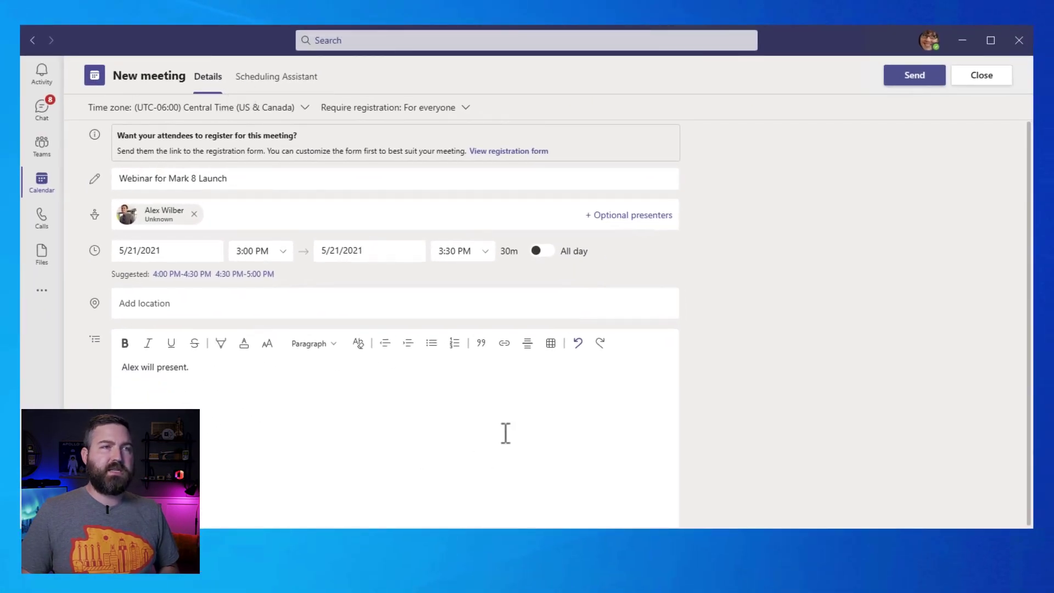
Change the webinar's time to 2:30 PM–3:30 PM on 5/21/2021
left_click(284, 255)
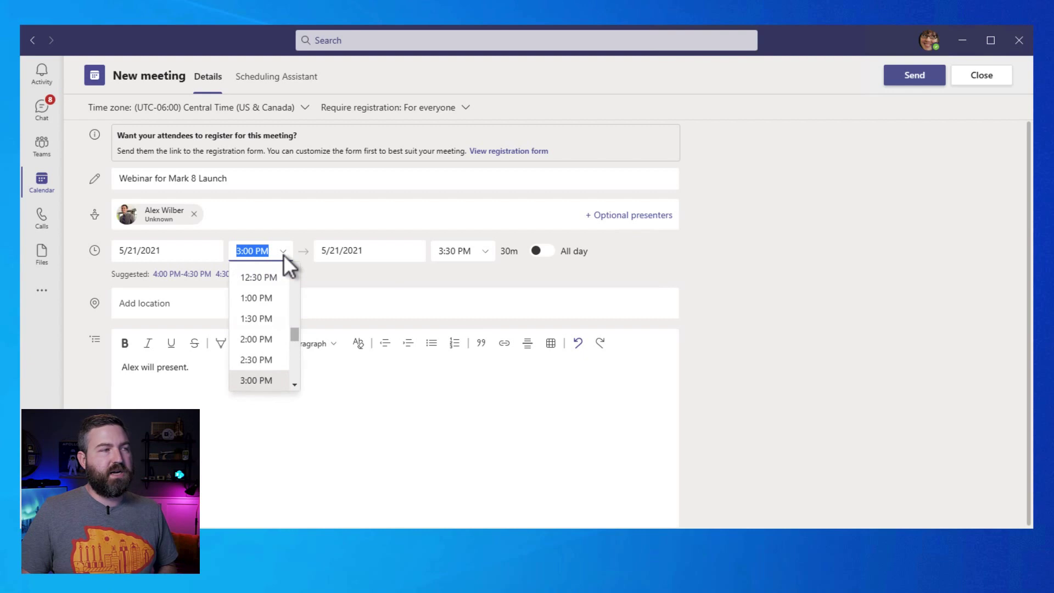
left_click(264, 361)
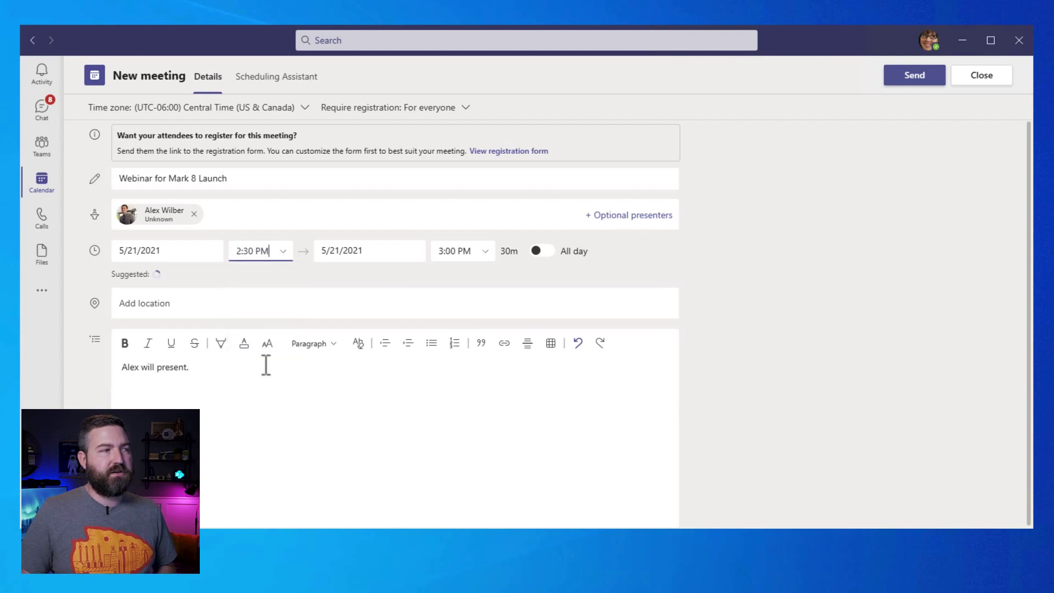
left_click(485, 253)
left_click(466, 318)
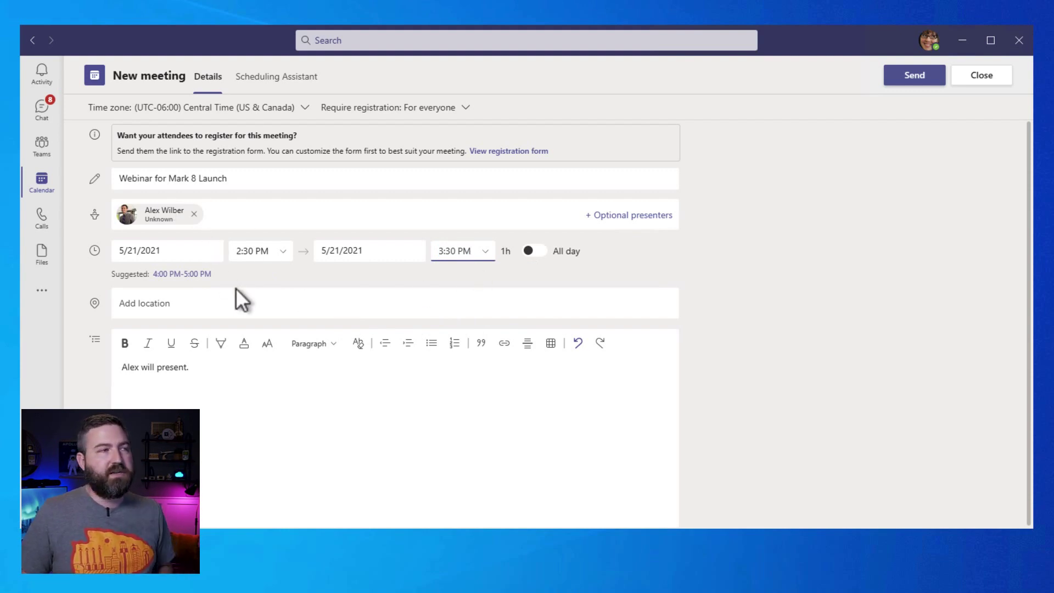
left_click(944, 164)
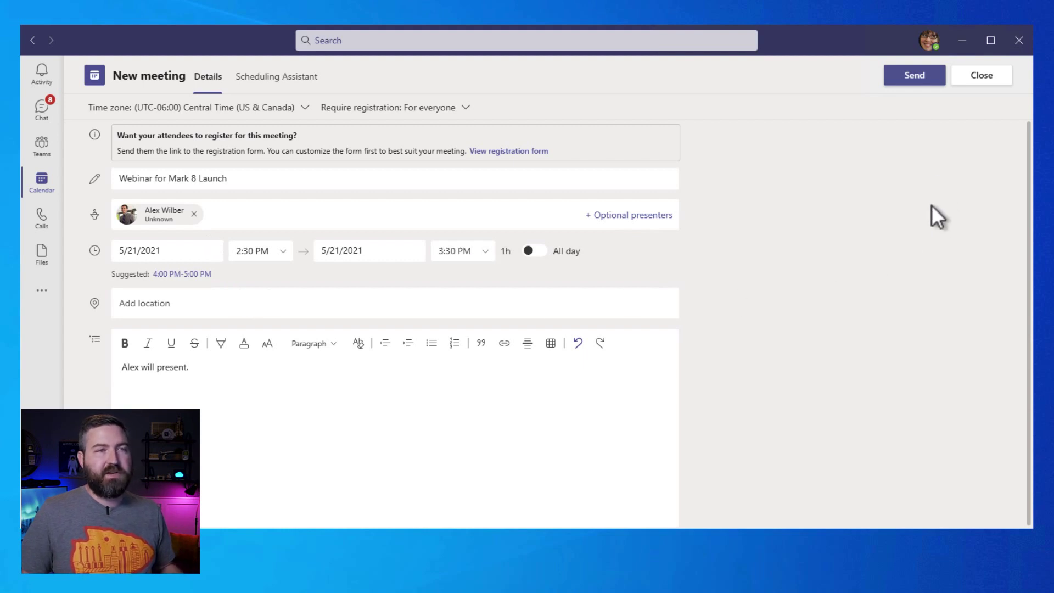
Send the webinar invitation and reopen the Friday webinar from the calendar for editing
left_click(908, 81)
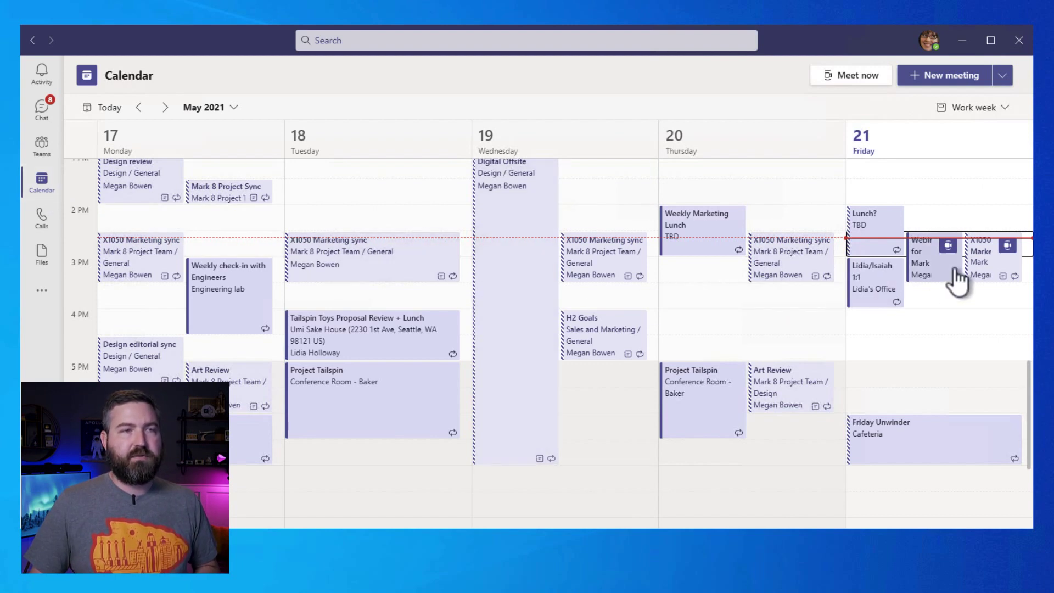
left_click(929, 281)
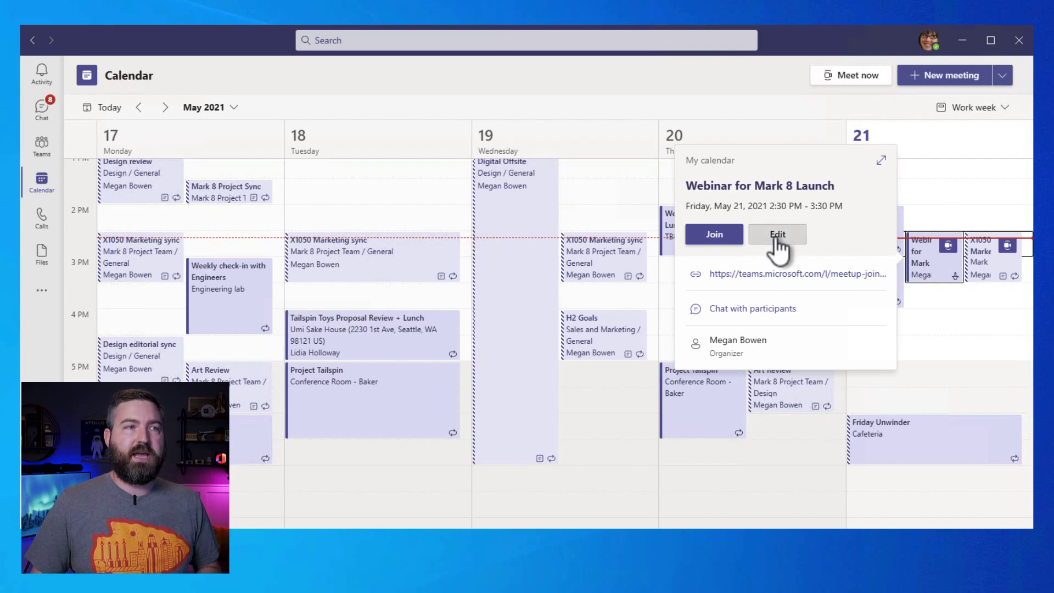
left_click(778, 242)
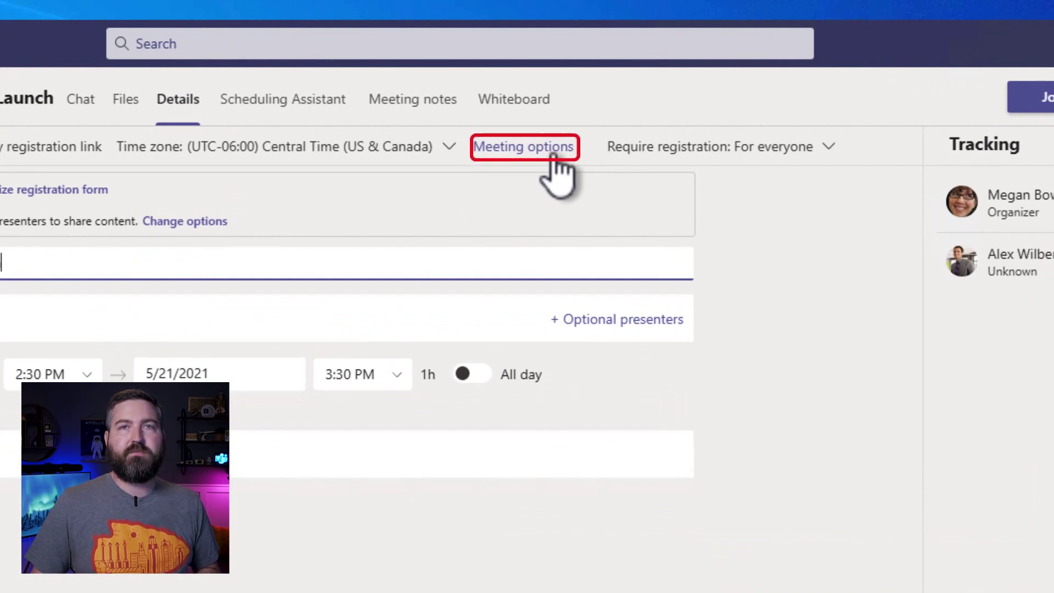
In the webinar's meeting options, limit meeting chat to in-meeting only
left_click(552, 157)
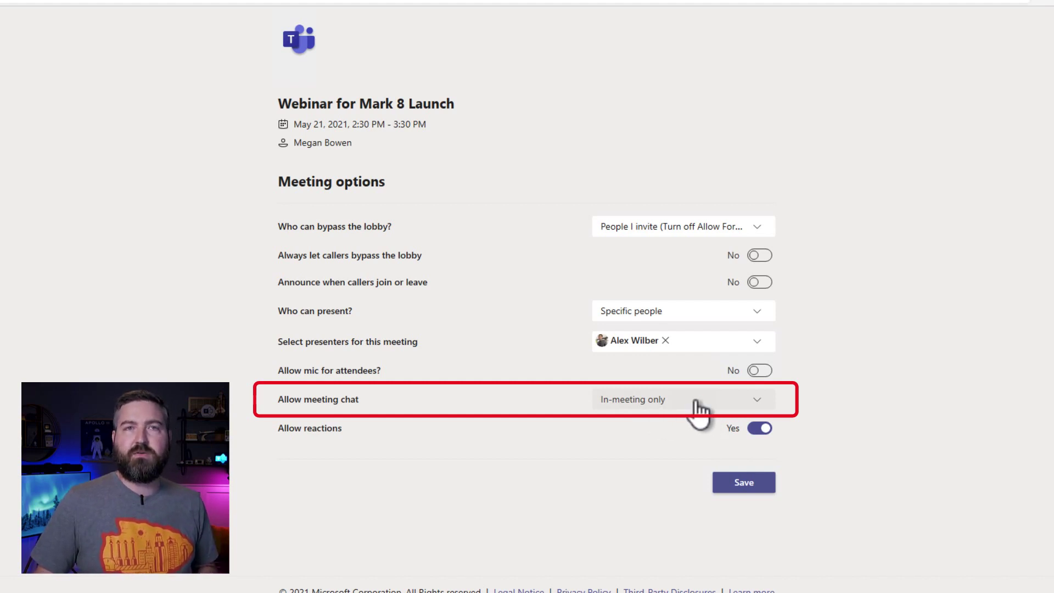
left_click(698, 405)
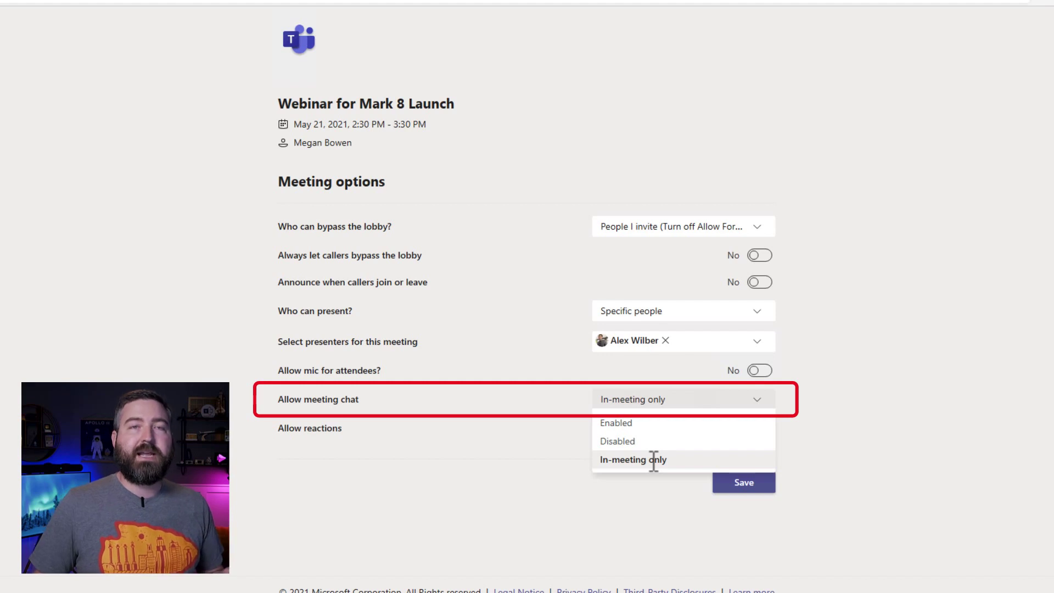
left_click(824, 443)
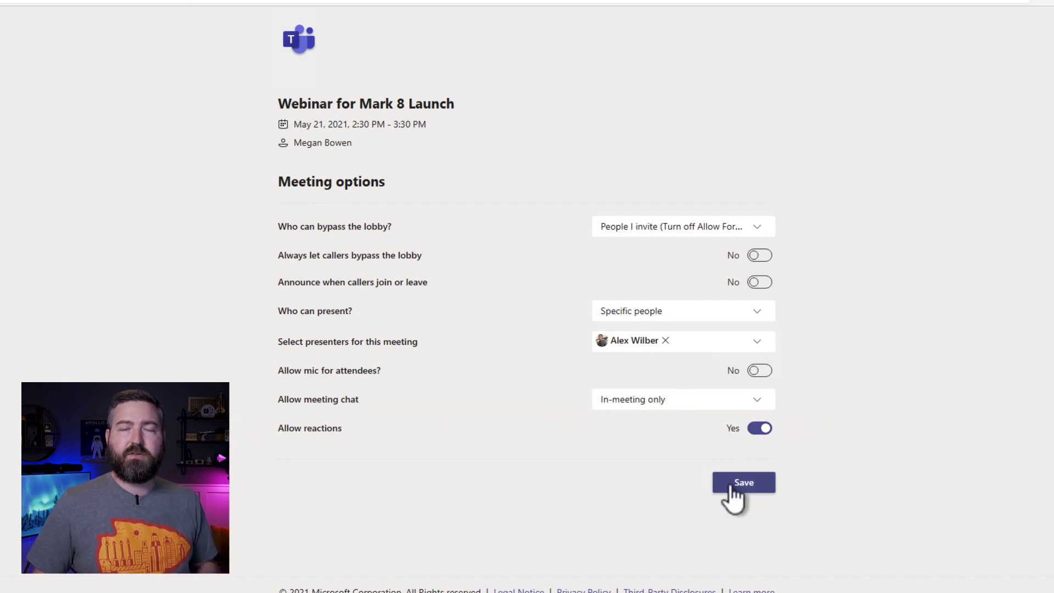
Save the meeting options, then copy the Friday webinar's registration link from its details page
left_click(734, 483)
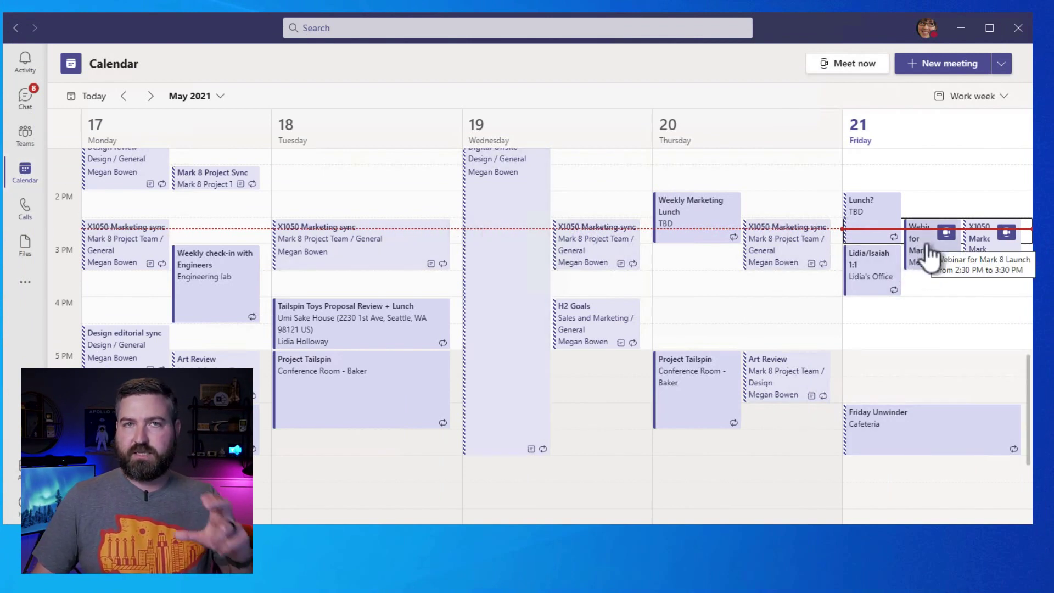
left_click(929, 255)
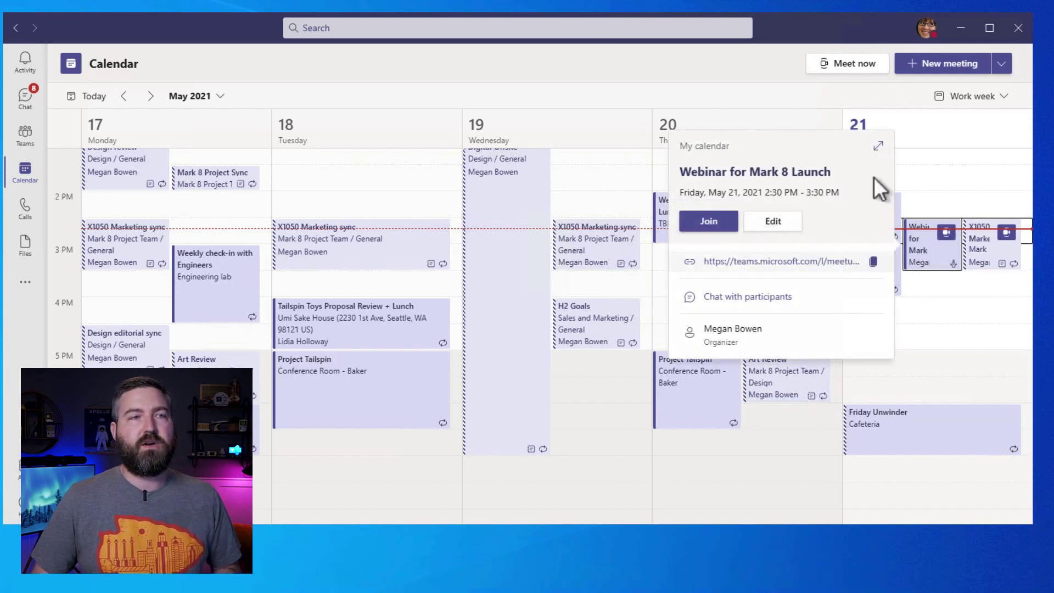
left_click(879, 149)
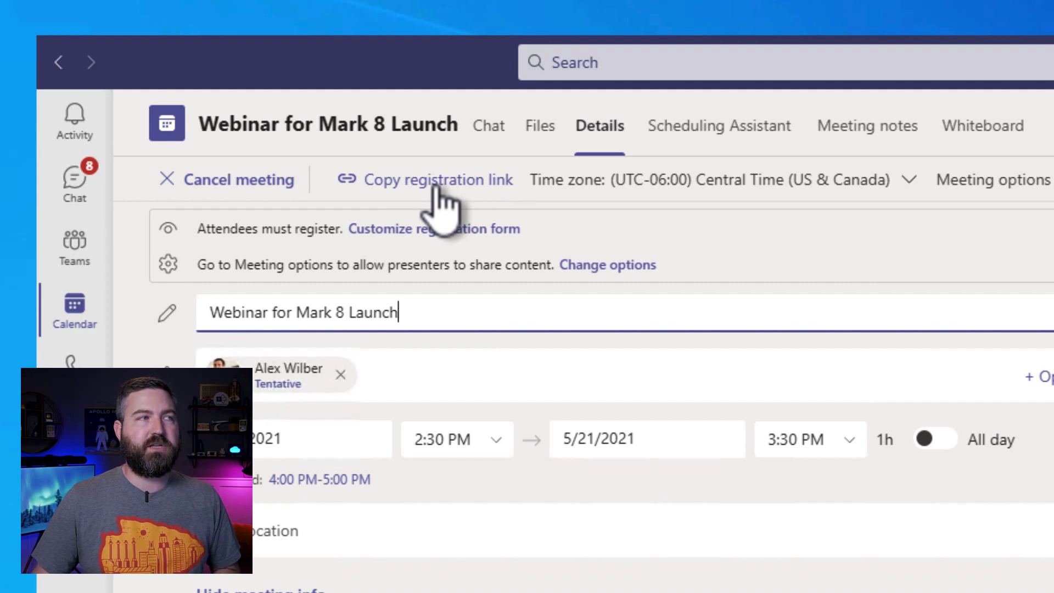
left_click(442, 195)
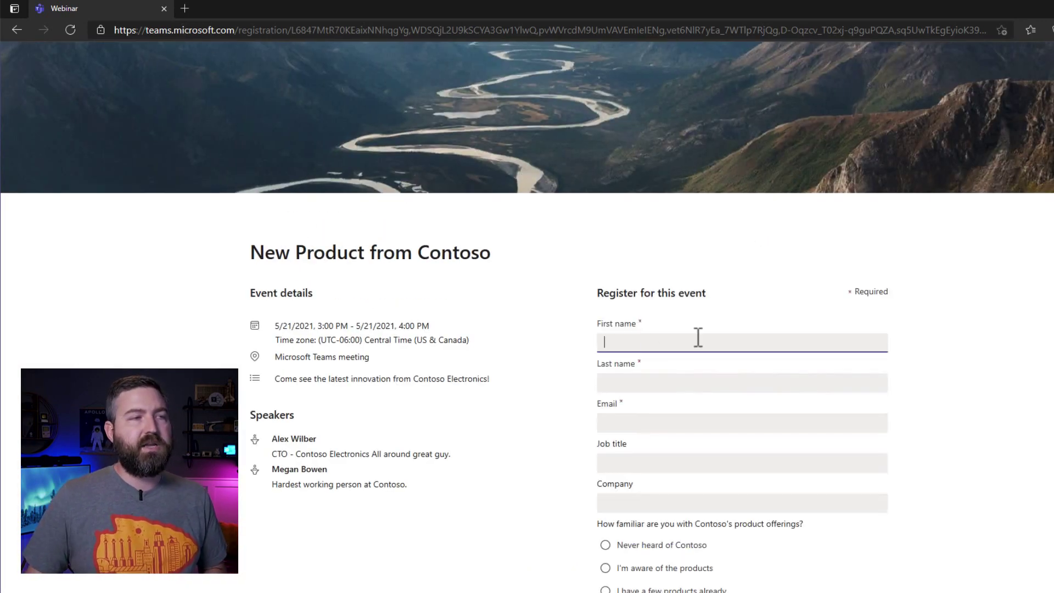
Fill in the attendee's name and e-mail, job title Lead Technology Architect, company Cerner, and choose 'I'm a die-hard fan!'
scroll(679, 336, "down", 1)
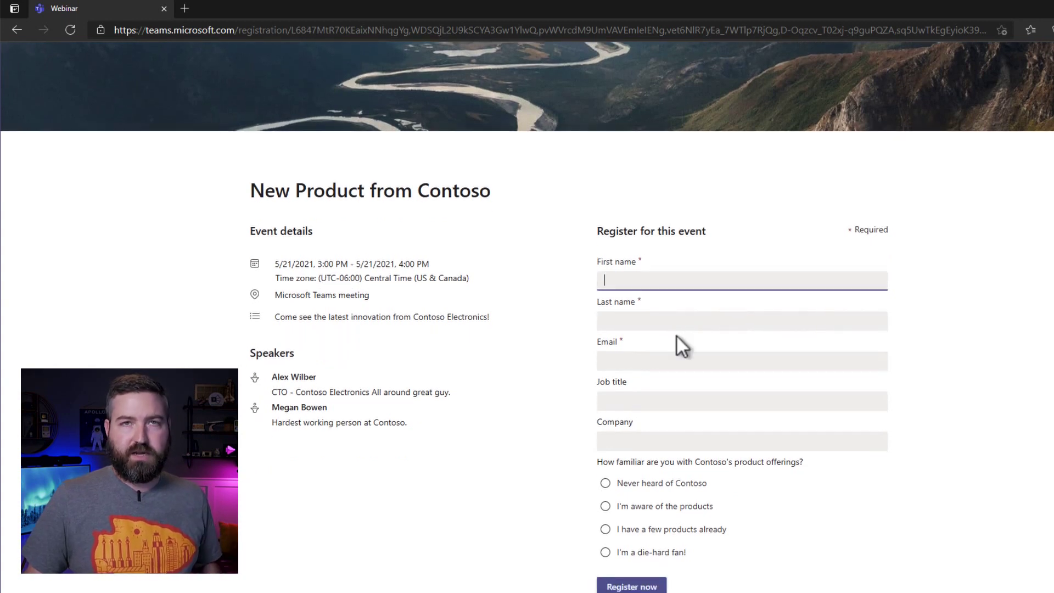
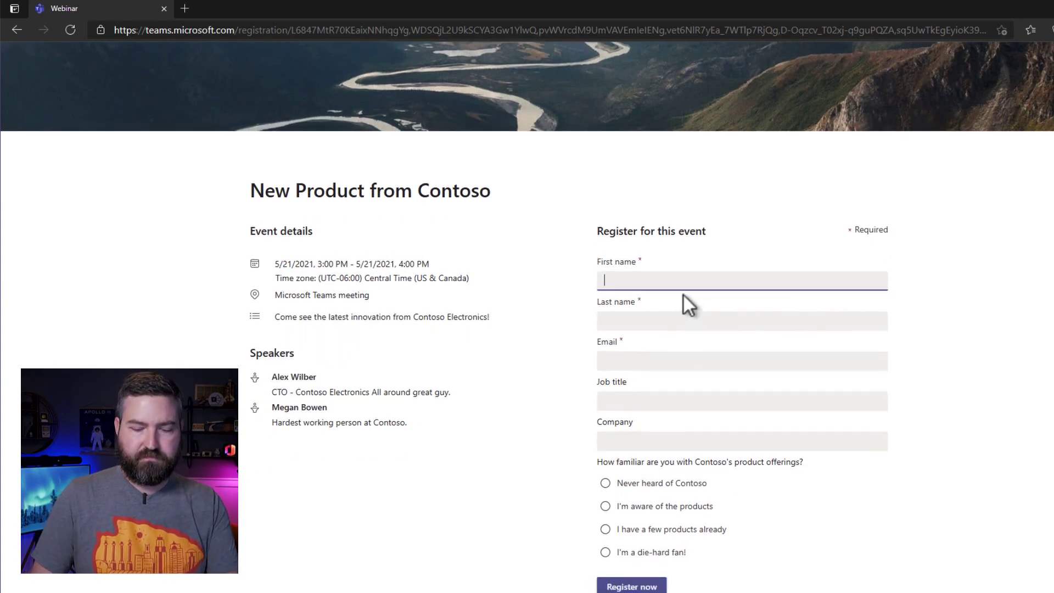
key("Tab")
key("Tab")
key("Tab")
type("Lead Technology Architect")
key("Tab")
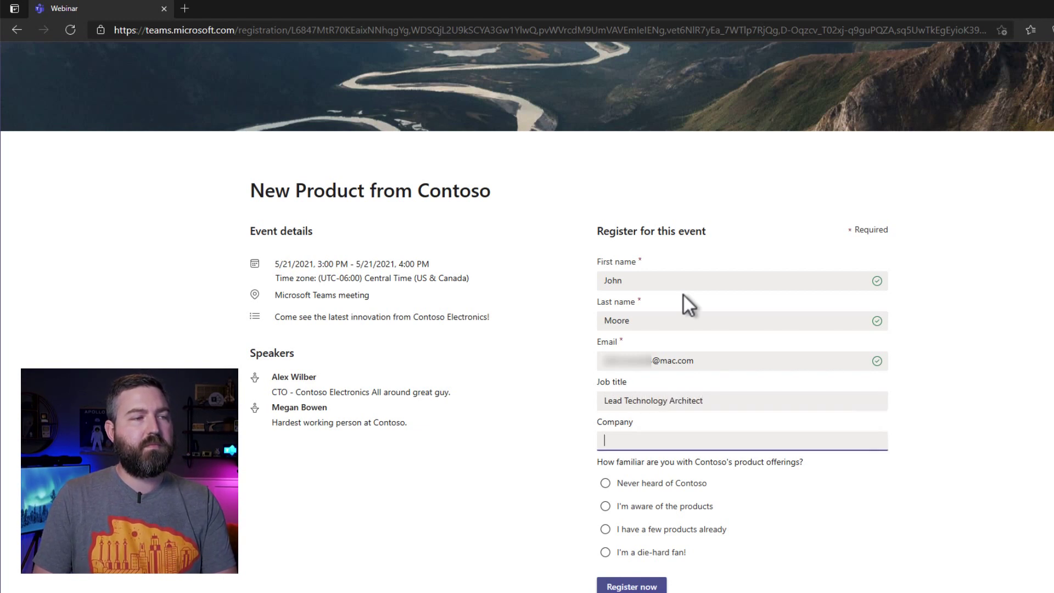
type("Cerner")
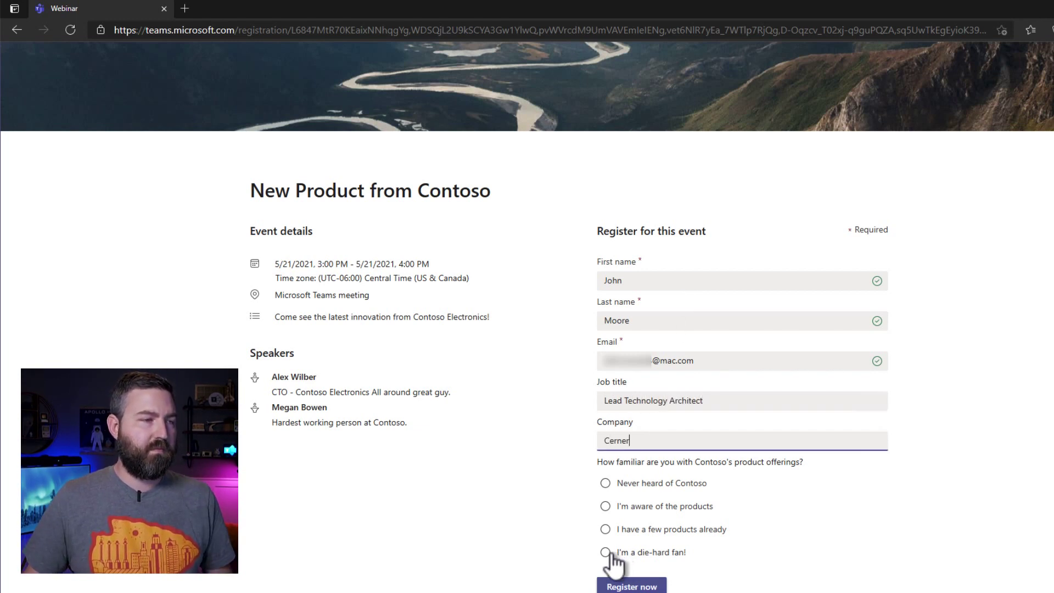
left_click(607, 554)
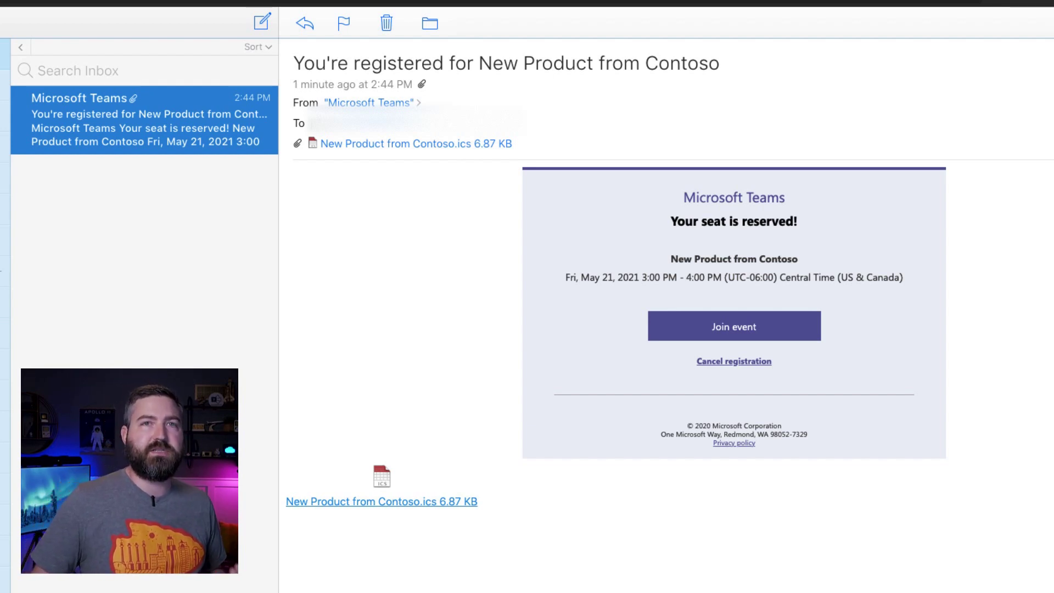
Import the New Product from Contoso .ics invite from the confirmation e-mail into the calendar
left_click(571, 504)
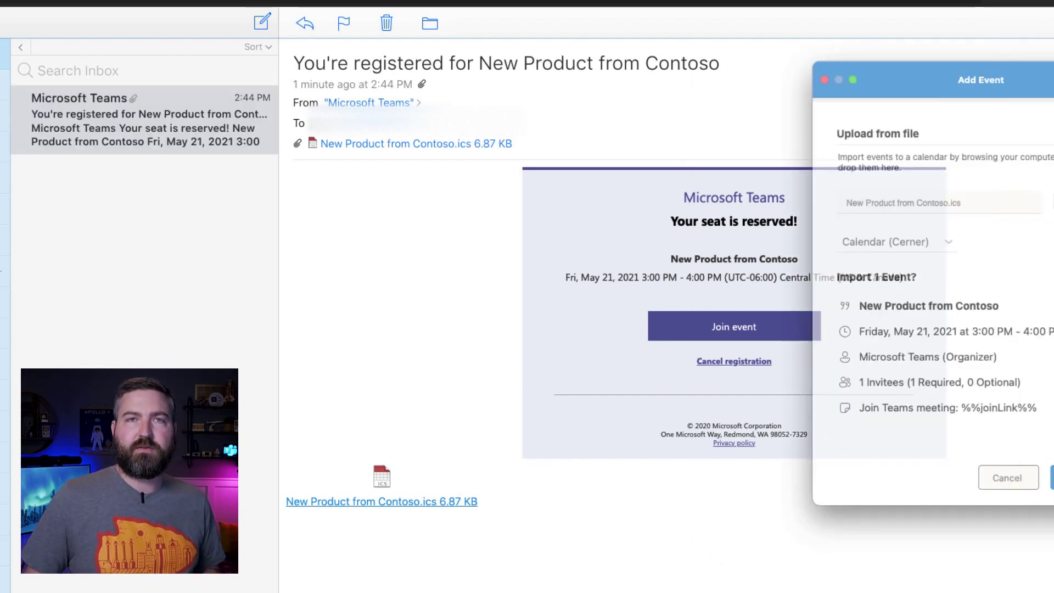
left_click_drag(826, 104, 716, 77)
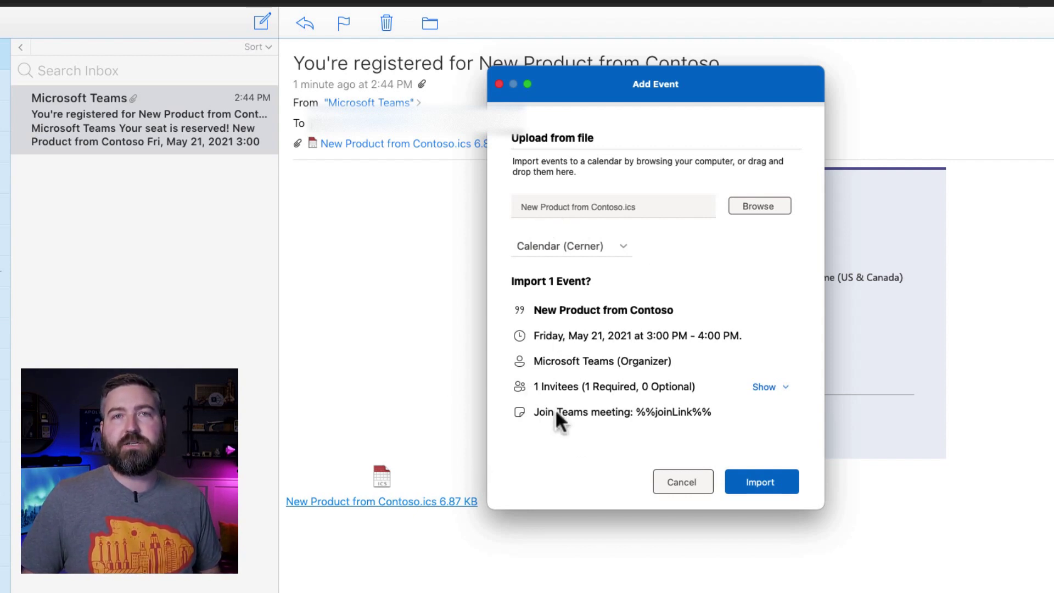
left_click(757, 479)
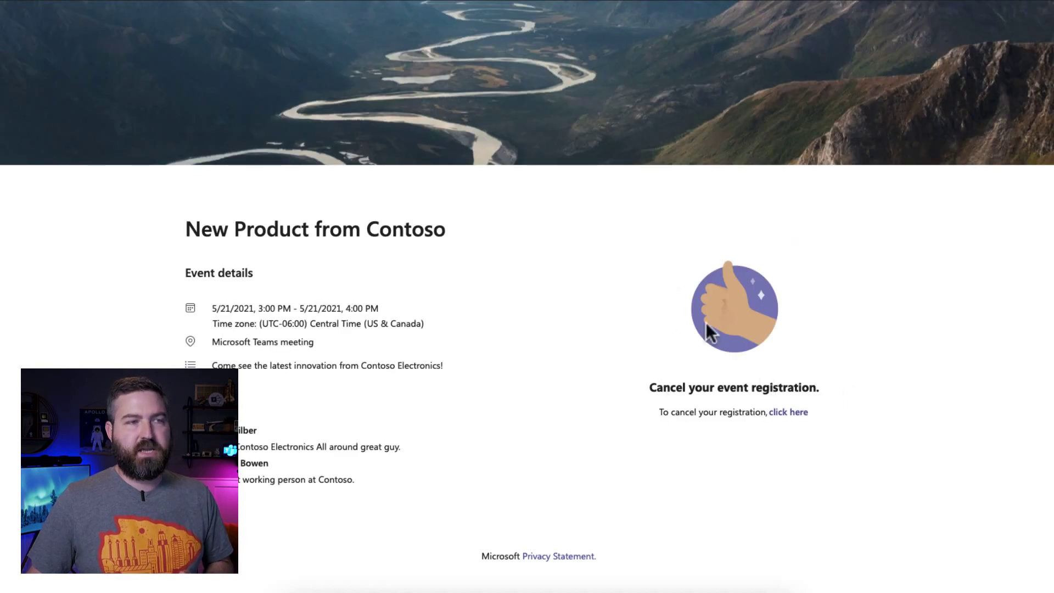
Confirm cancellation of the attendee's New Product from Contoso registration
left_click(790, 415)
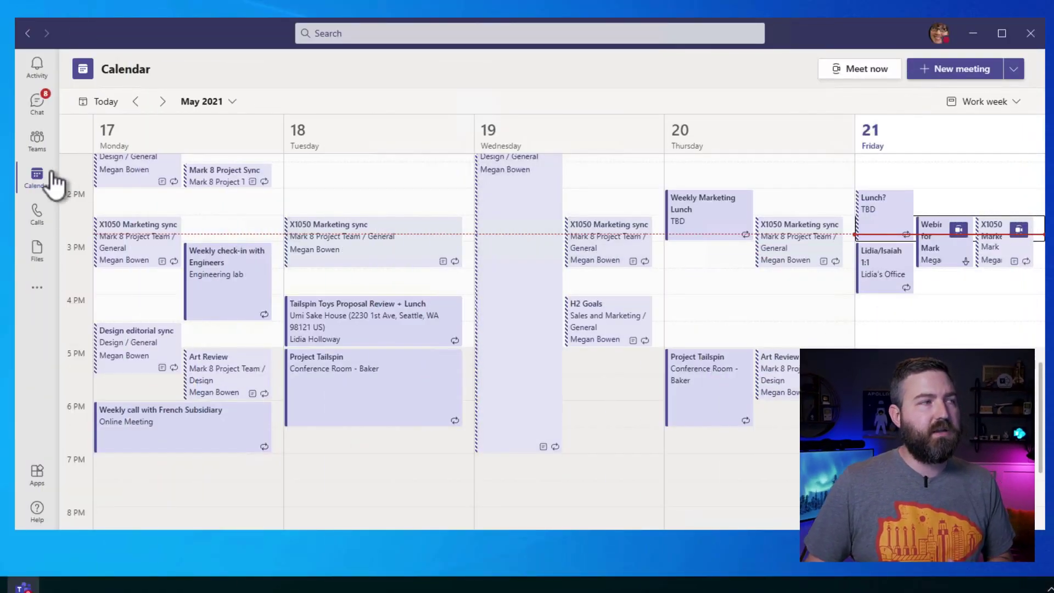
Download the Registration report from the Friday webinar's full details page
left_click(945, 254)
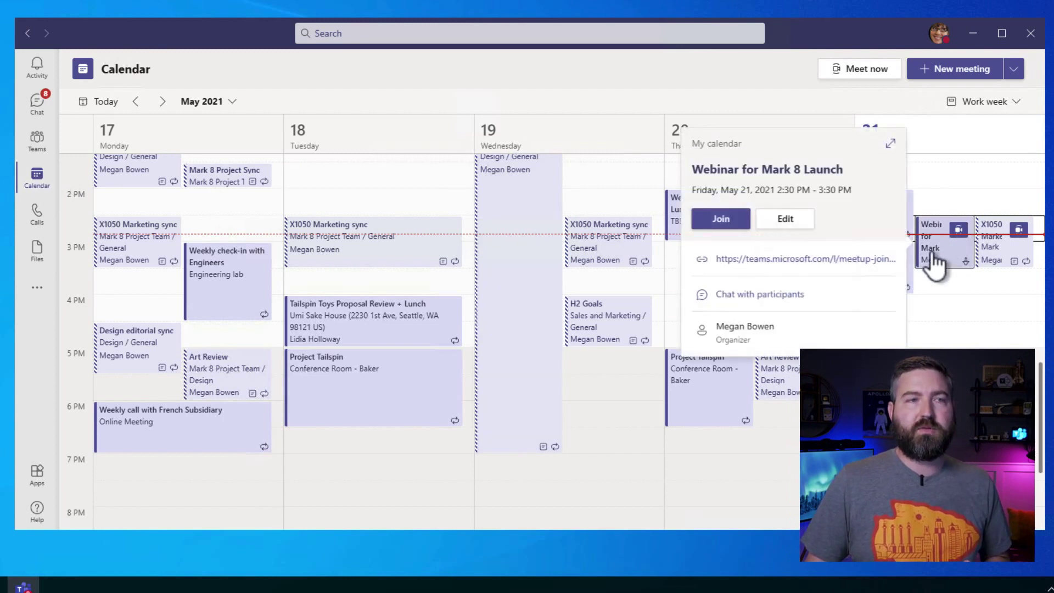
left_click(891, 144)
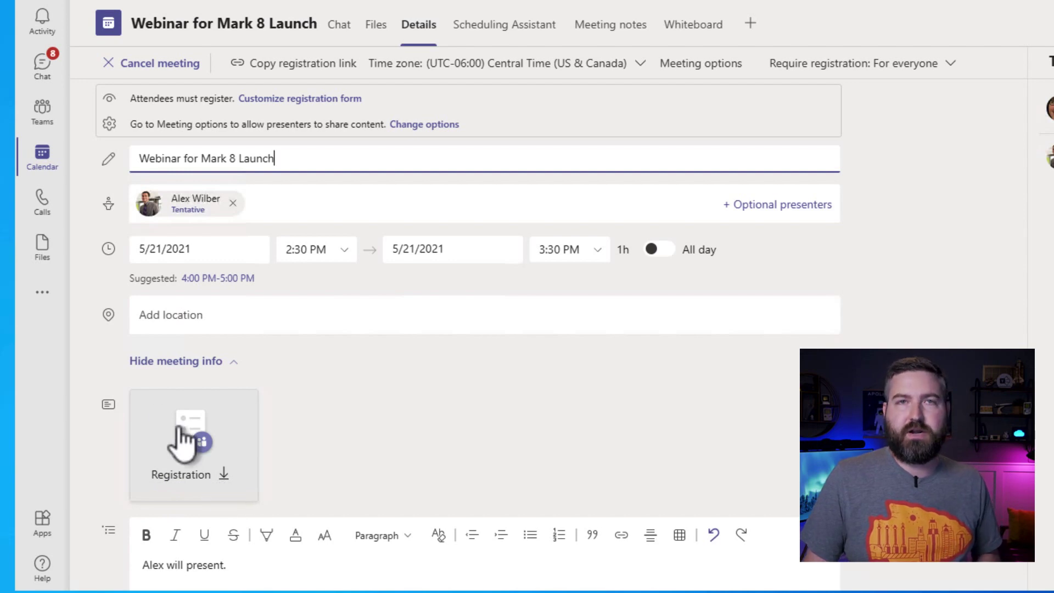
left_click(157, 420)
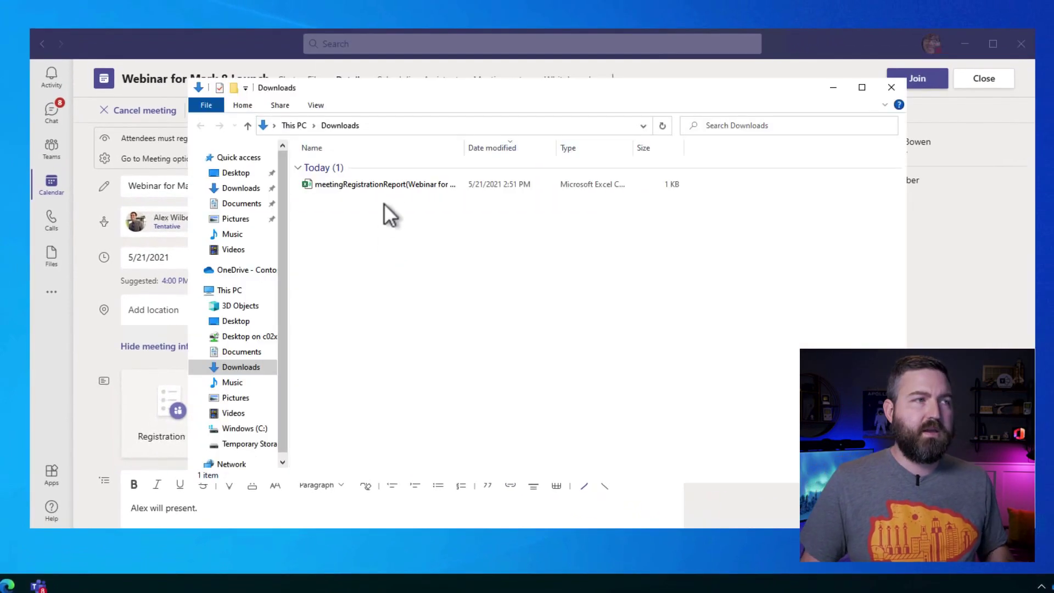
Open meetingRegistrationReport in Excel and select the Participants label across A2:B2
double_click(389, 185)
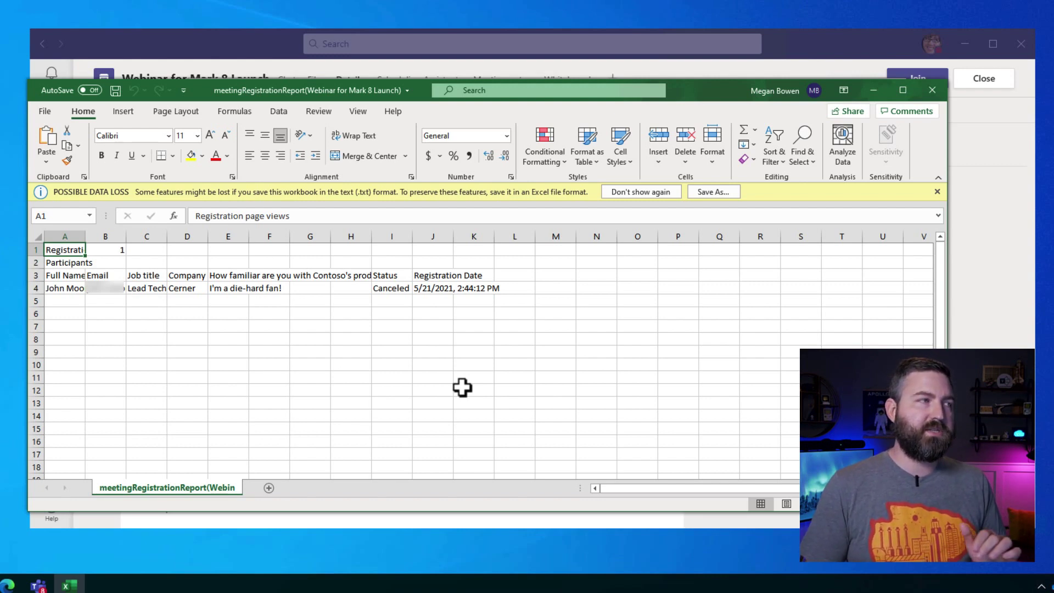
left_click_drag(56, 263, 105, 263)
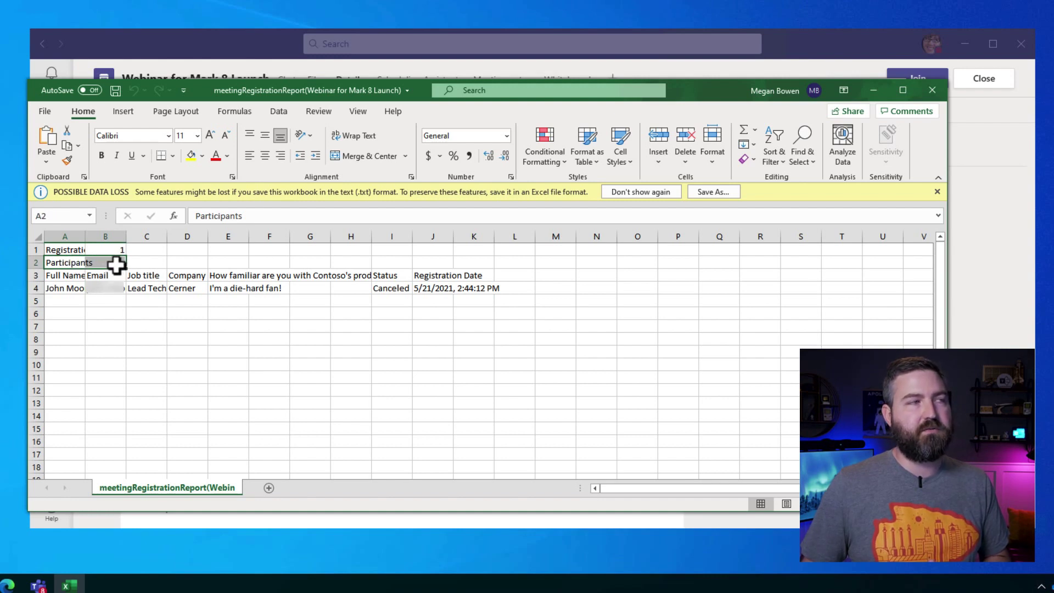